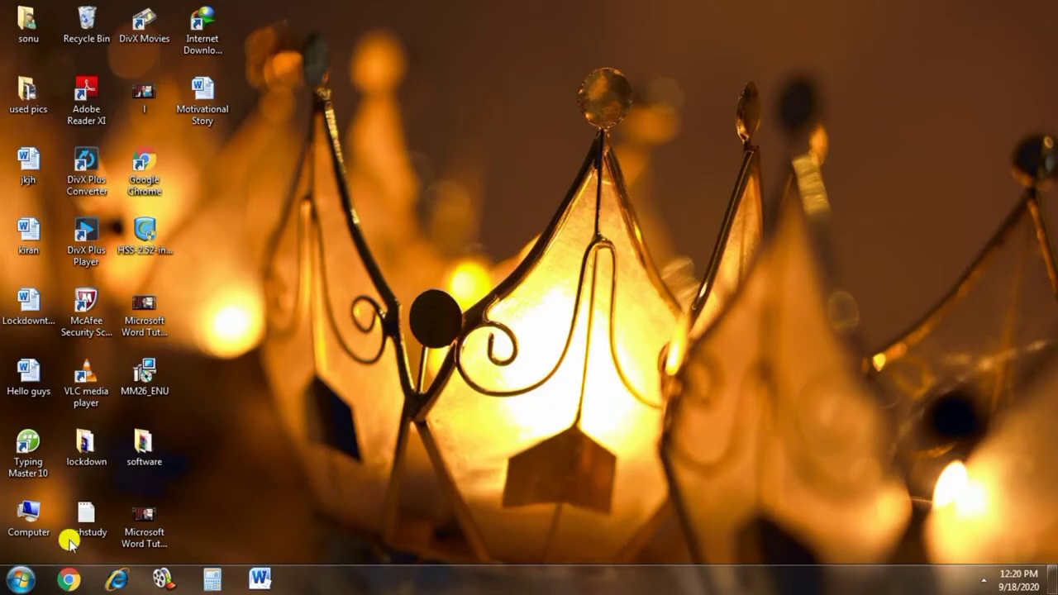
Launch Microsoft Word 2010 from the Start menu's Microsoft Office program group.
click(20, 578)
click(64, 510)
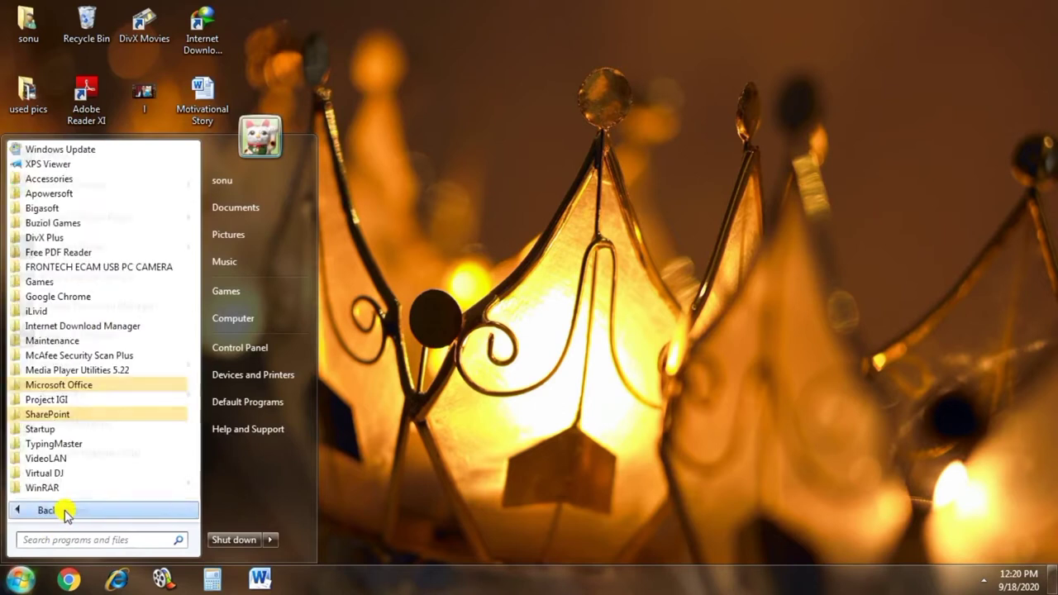
click(96, 386)
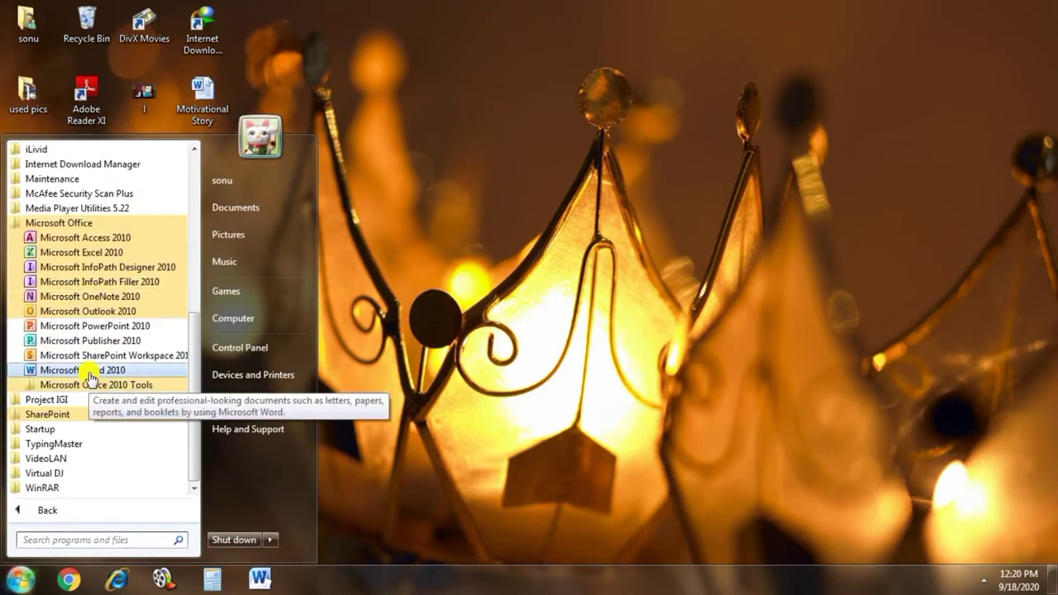
click(90, 370)
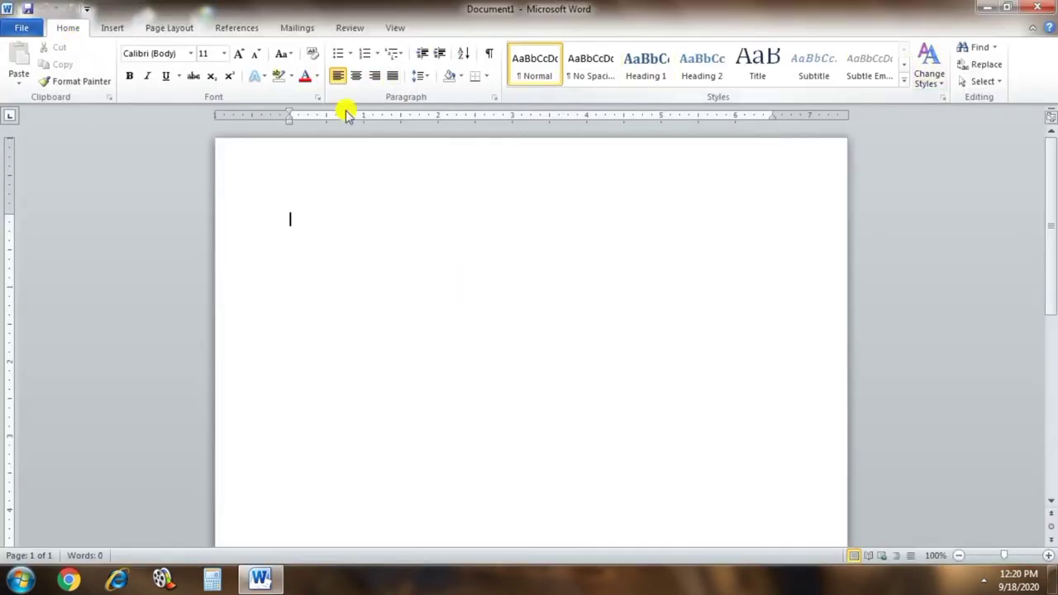
Fill the blank document with three paragraphs of =rand() sample text.
click(107, 30)
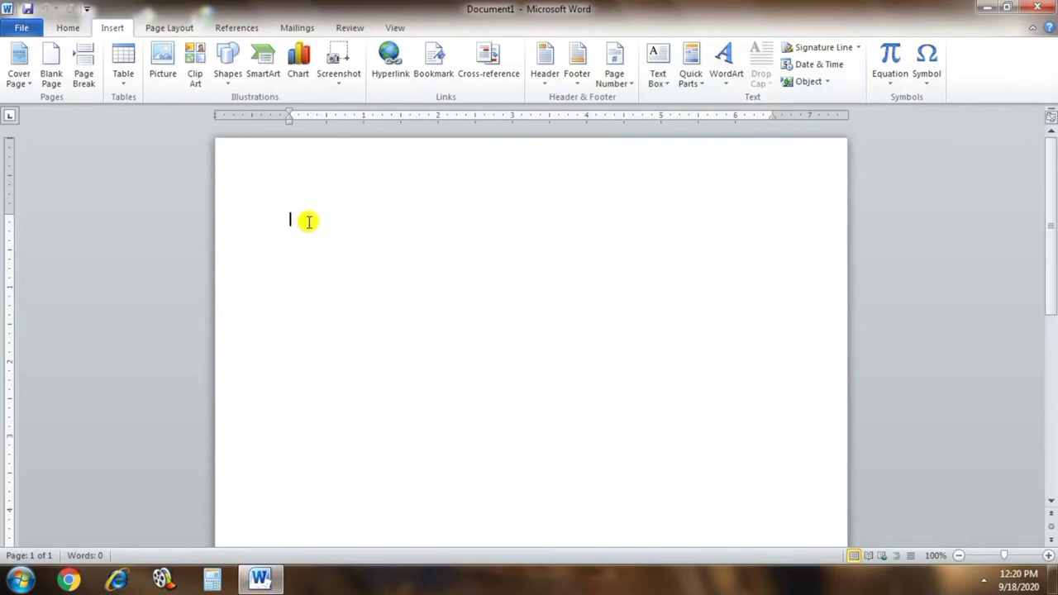
text(=rand()
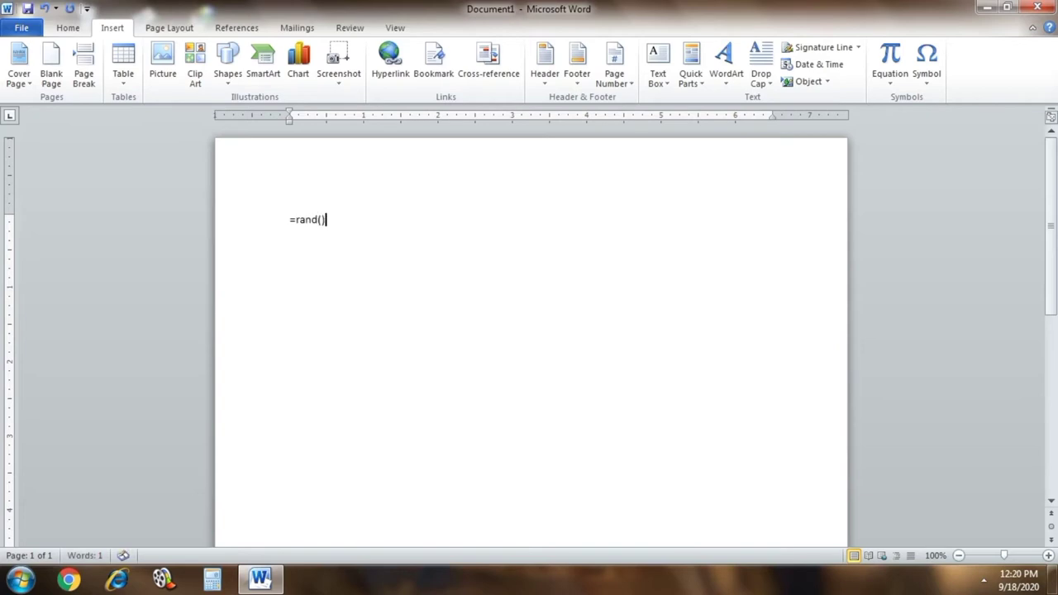
key(Return)
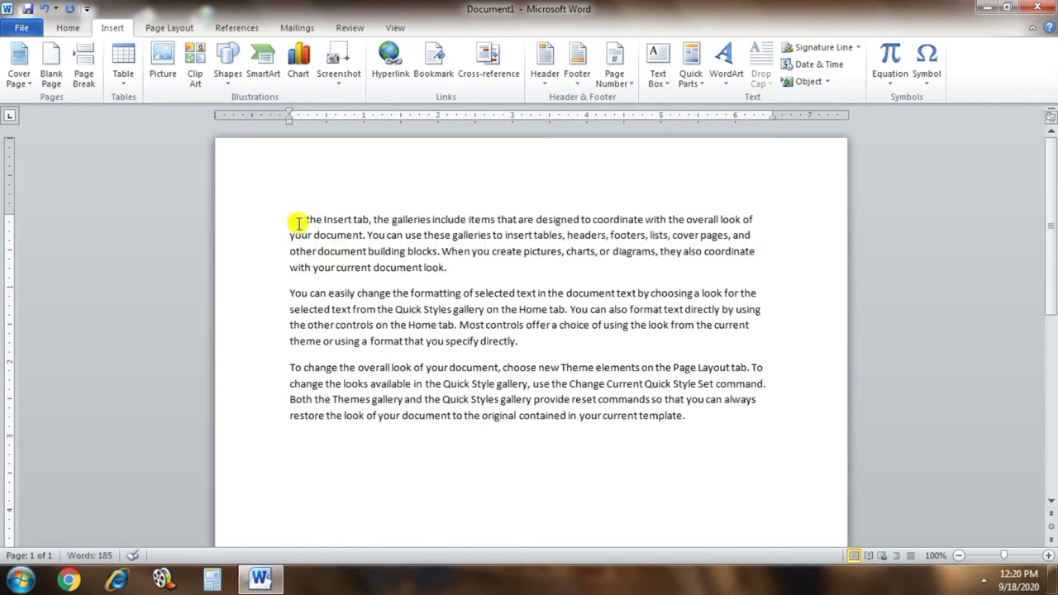
Select the first paragraph and apply a Dropped drop cap through Drop Cap Options.
drag(450, 269, 293, 219)
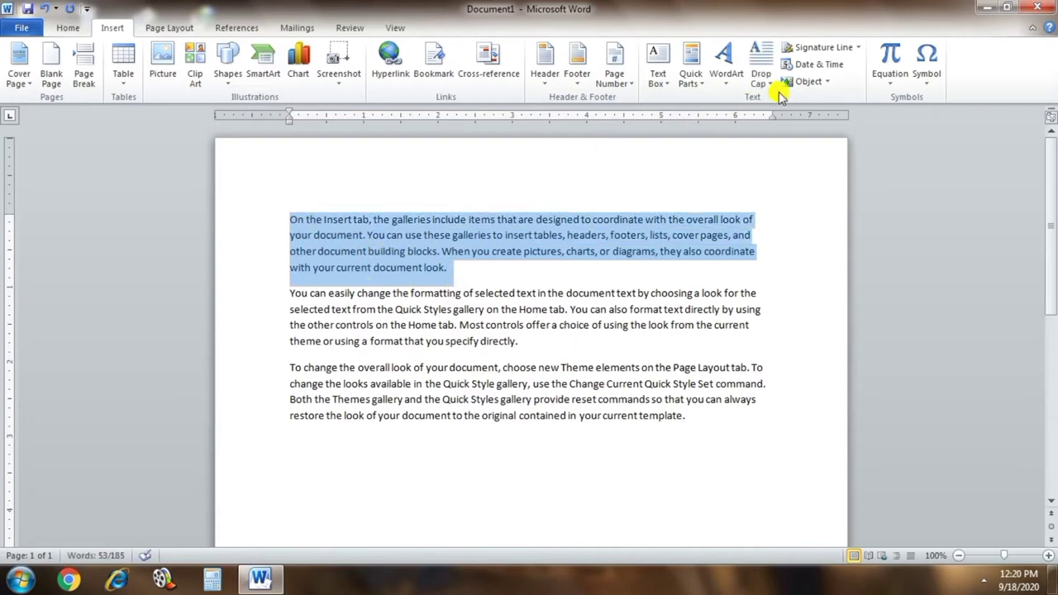
click(762, 76)
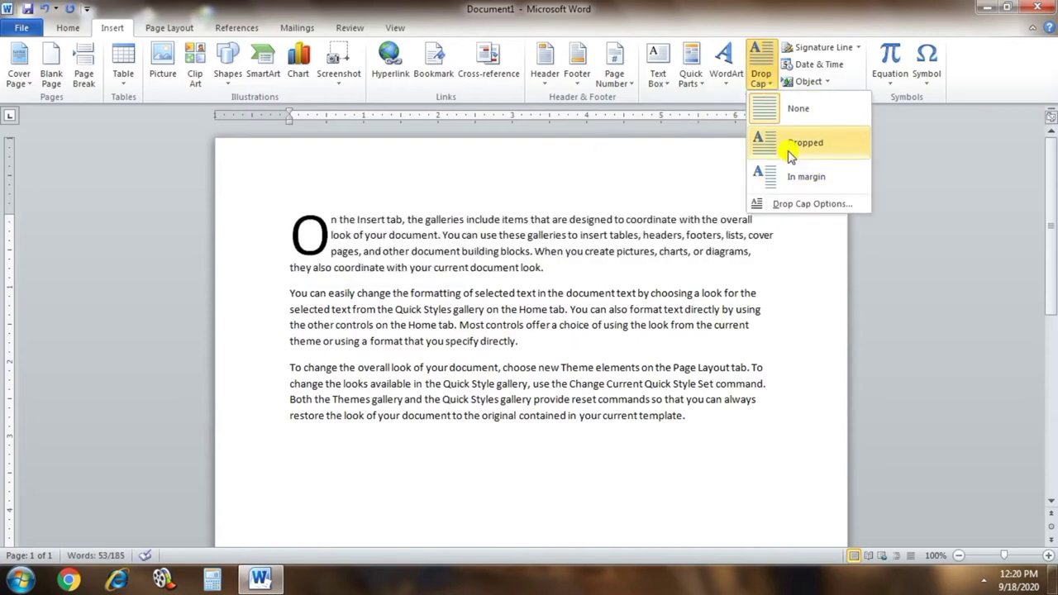
click(789, 206)
click(547, 229)
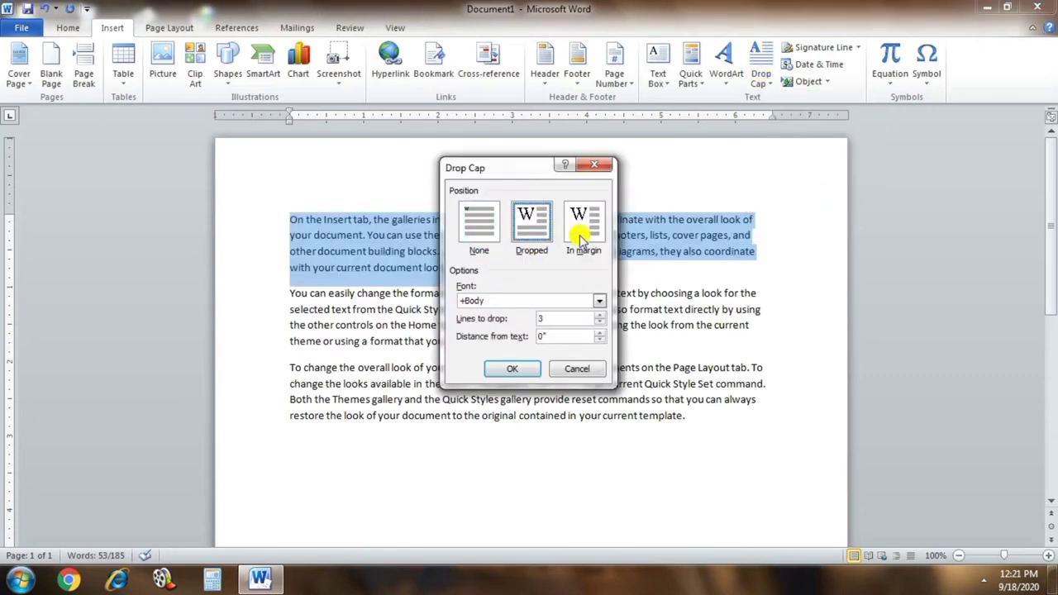
click(581, 231)
click(533, 223)
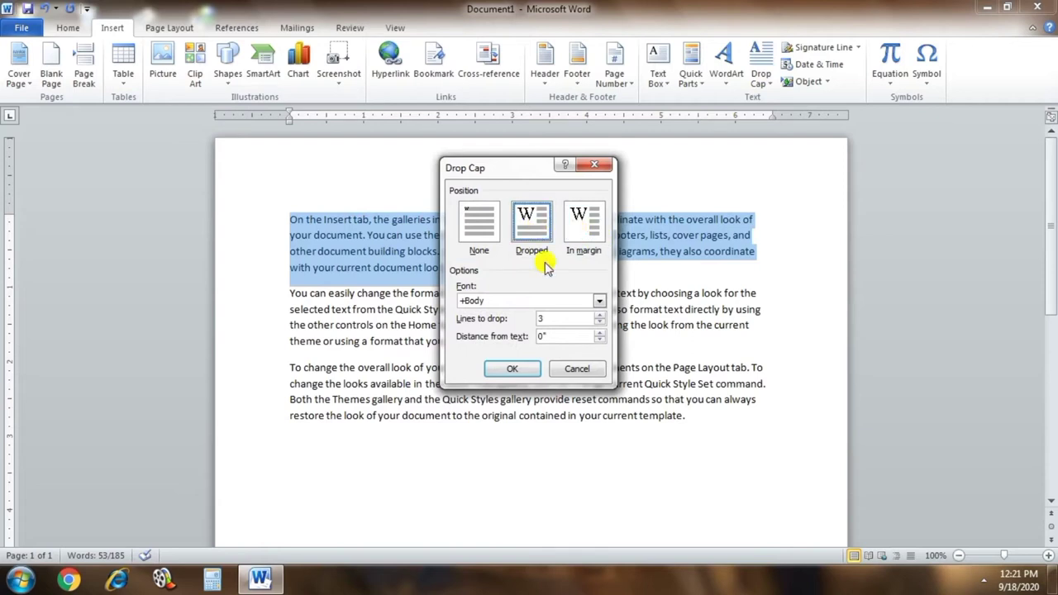
click(512, 369)
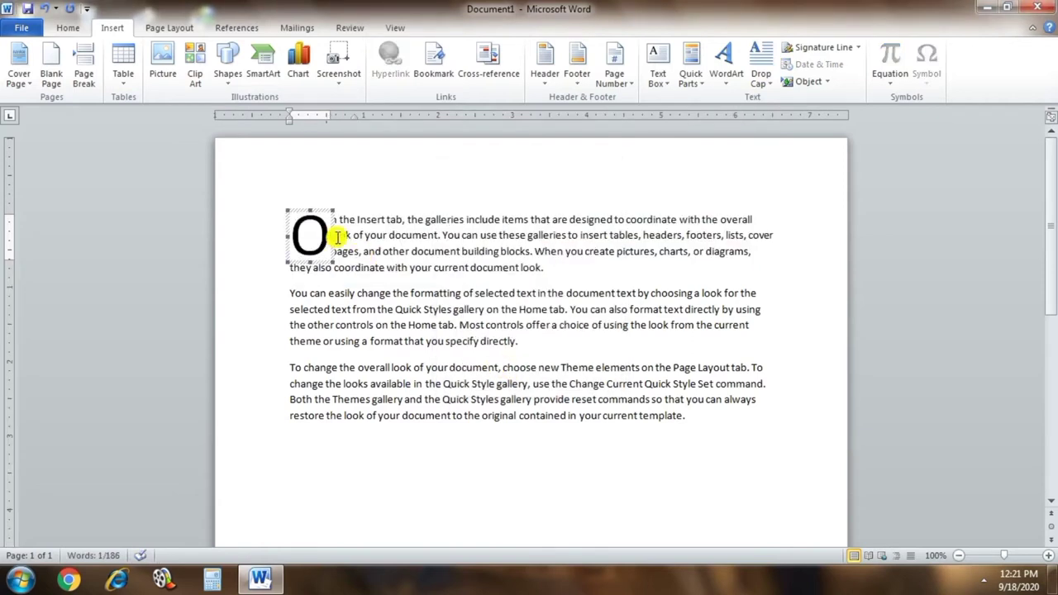
Widen the capital O's frame slightly, then deselect it.
mouse_move(338, 237)
mouse_down()
mouse_move(364, 237)
mouse_move(334, 237)
mouse_up()
click(441, 251)
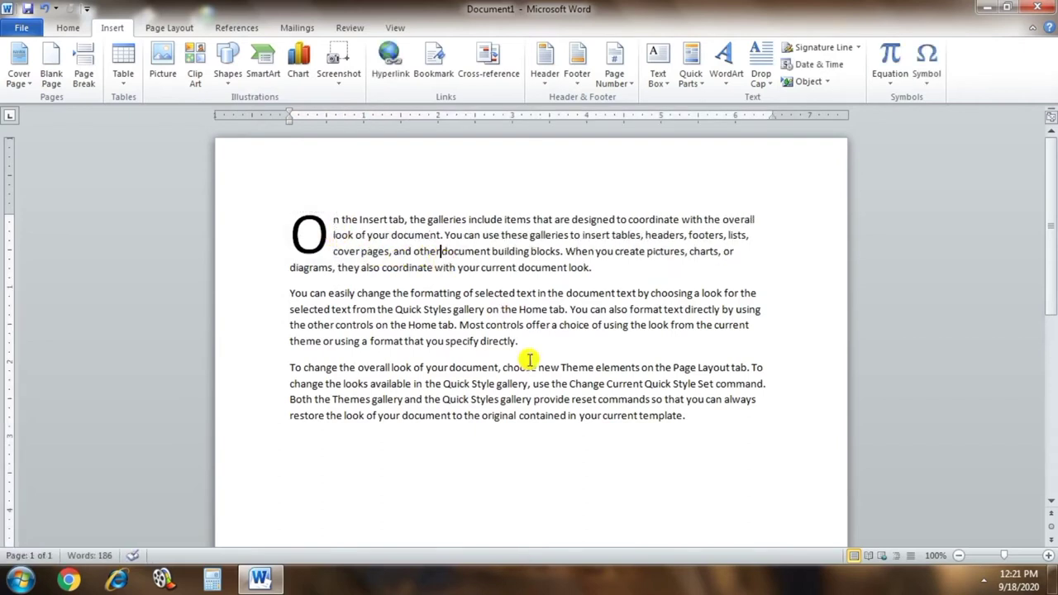
click(310, 221)
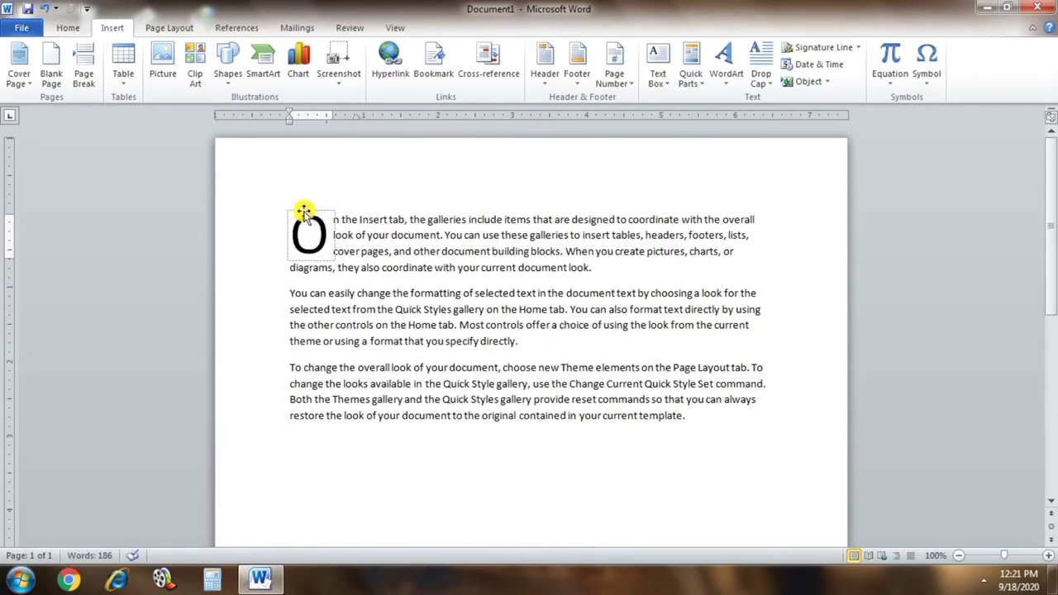
click(315, 155)
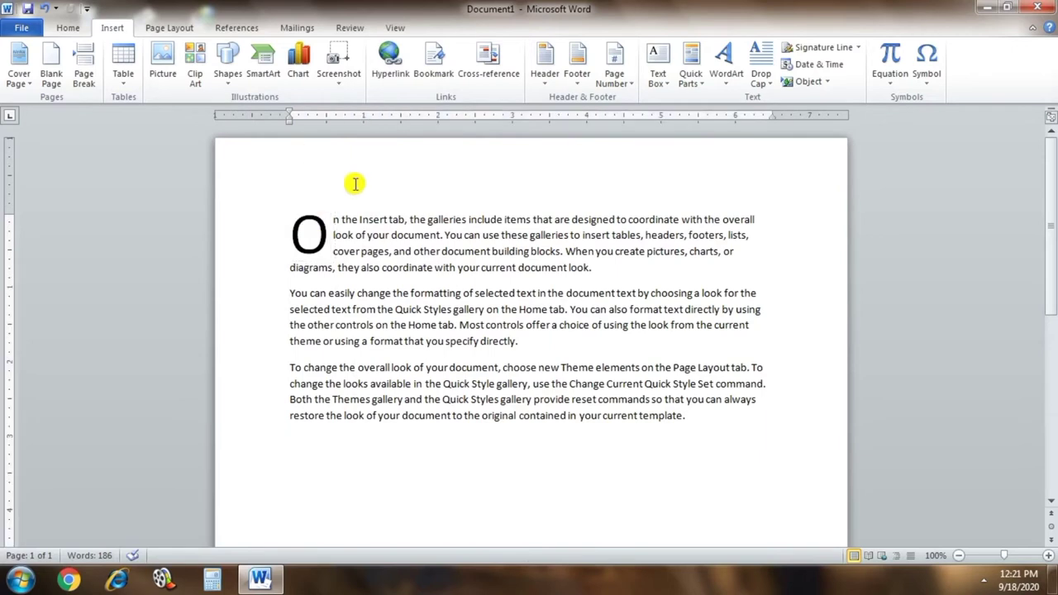
click(169, 27)
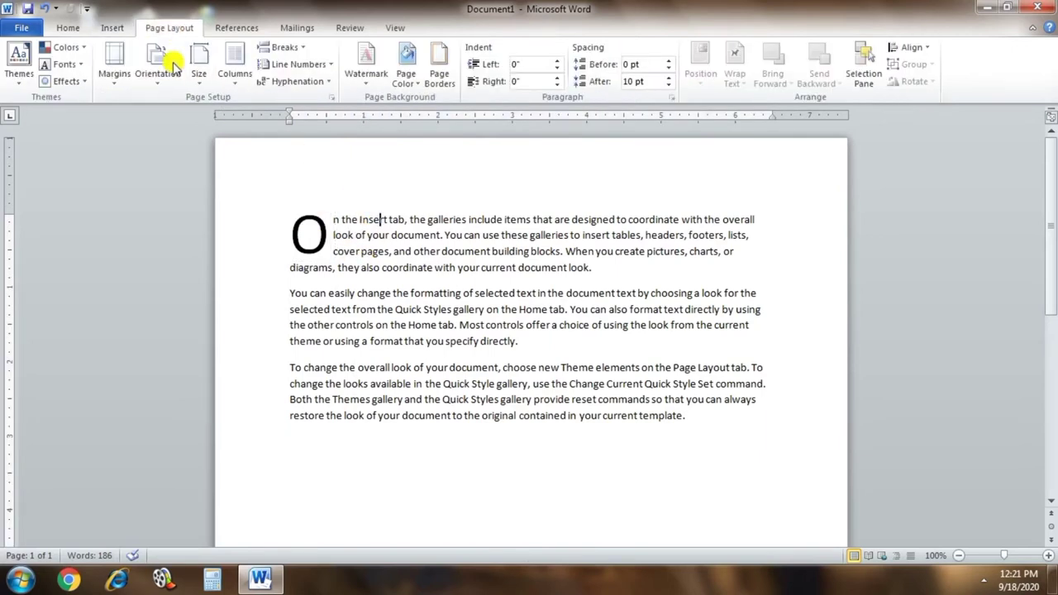
In Custom Margins, set left and right margins to 0.5" and keep portrait orientation.
click(113, 83)
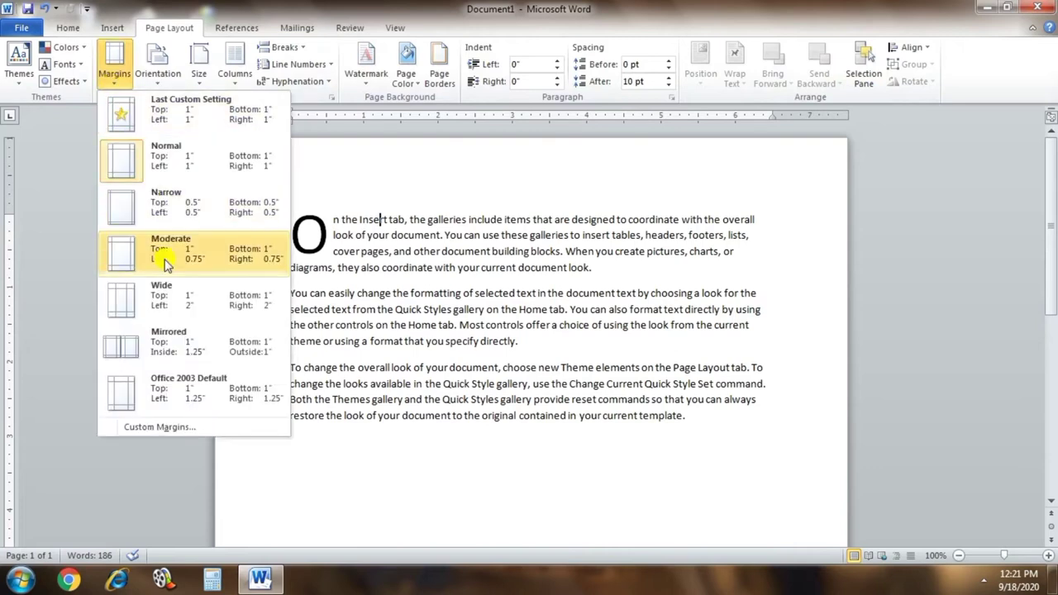
click(189, 428)
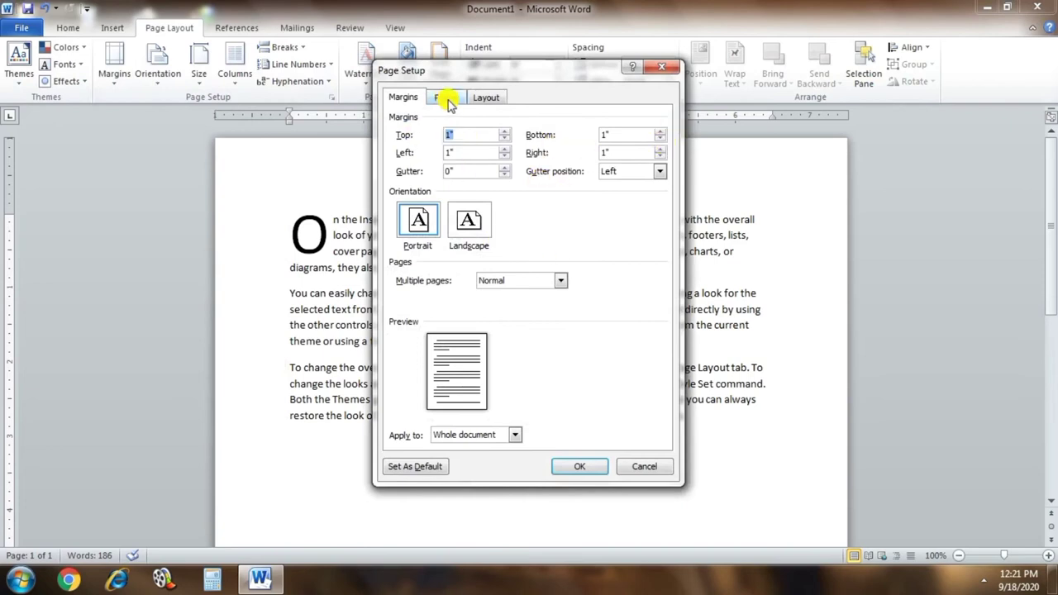
click(447, 97)
click(503, 97)
click(418, 98)
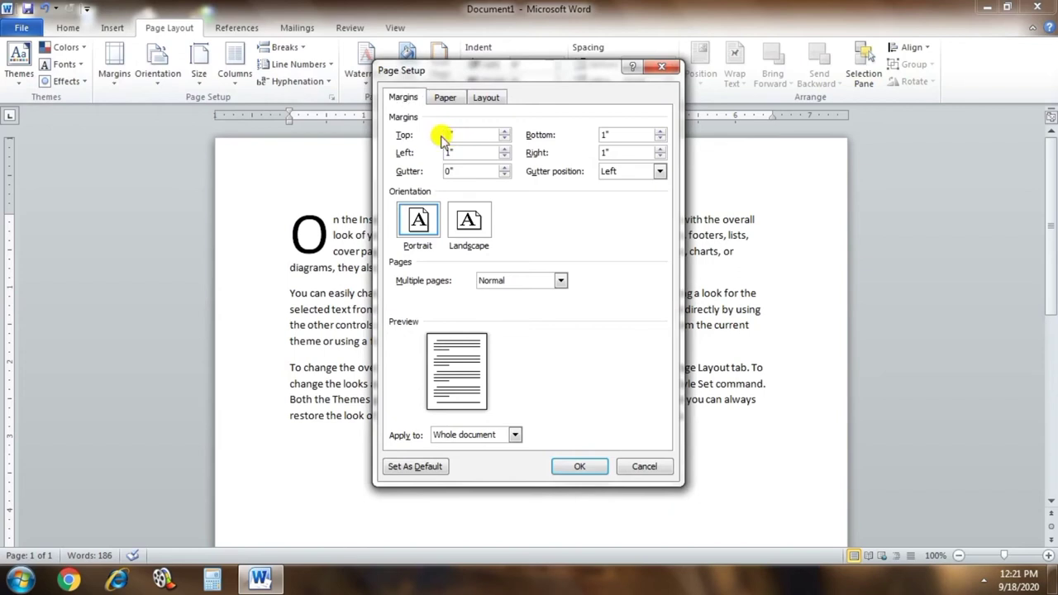
click(451, 135)
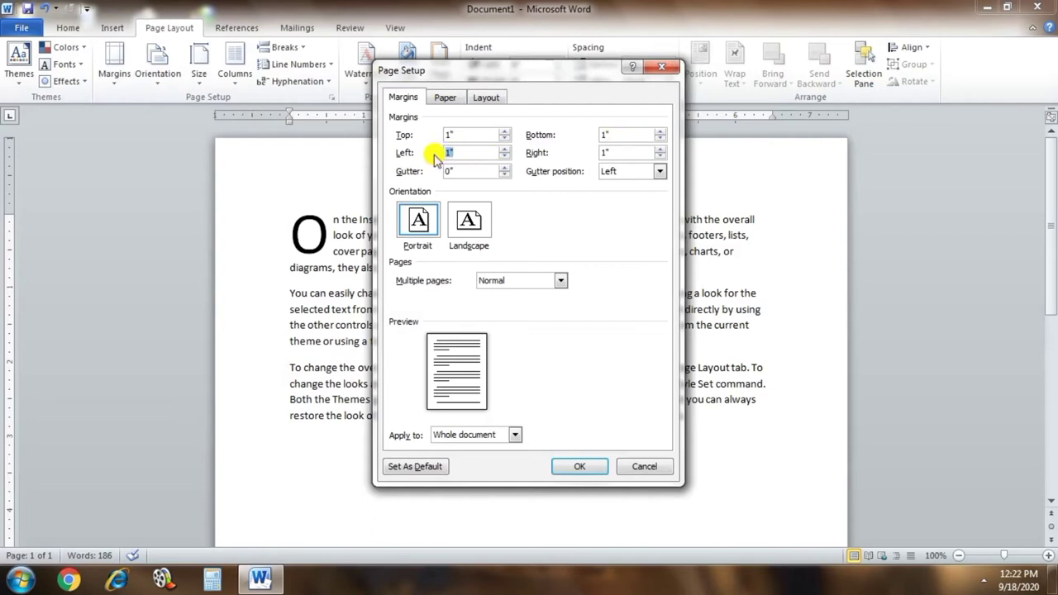
text(0.5)
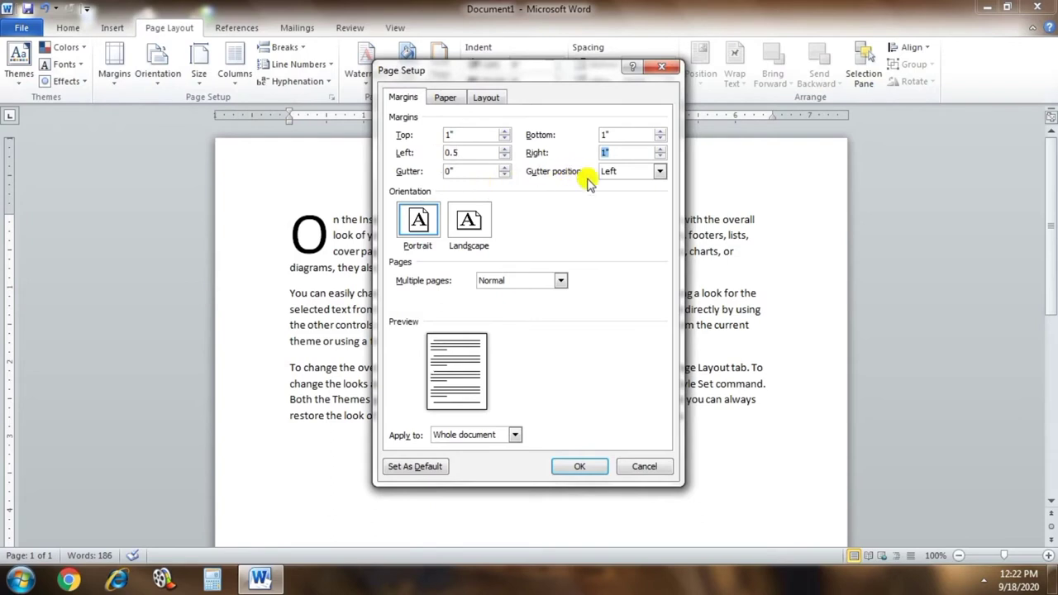
text(0.5)
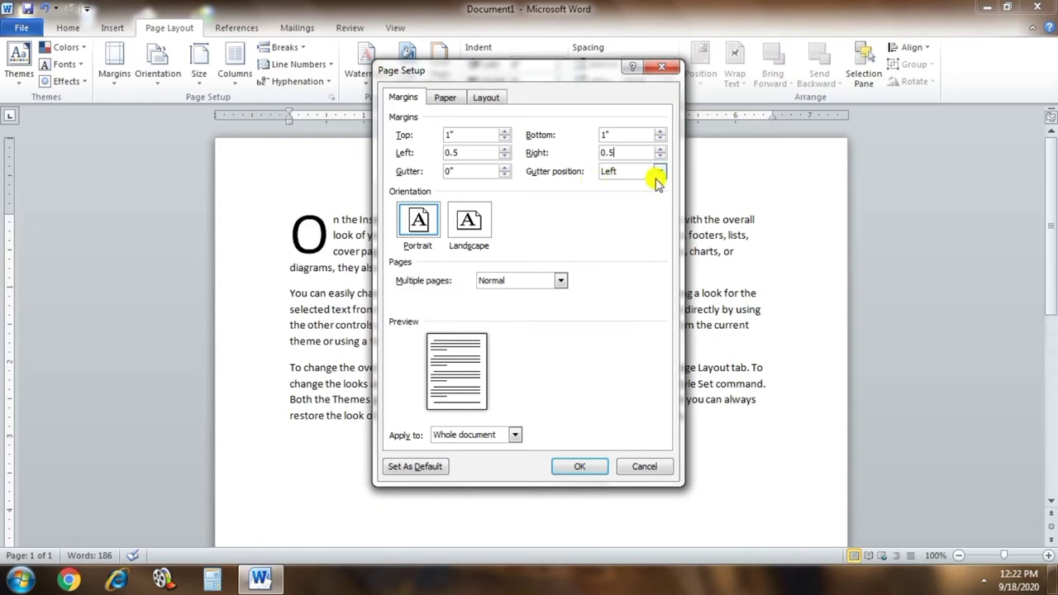
click(467, 231)
click(410, 228)
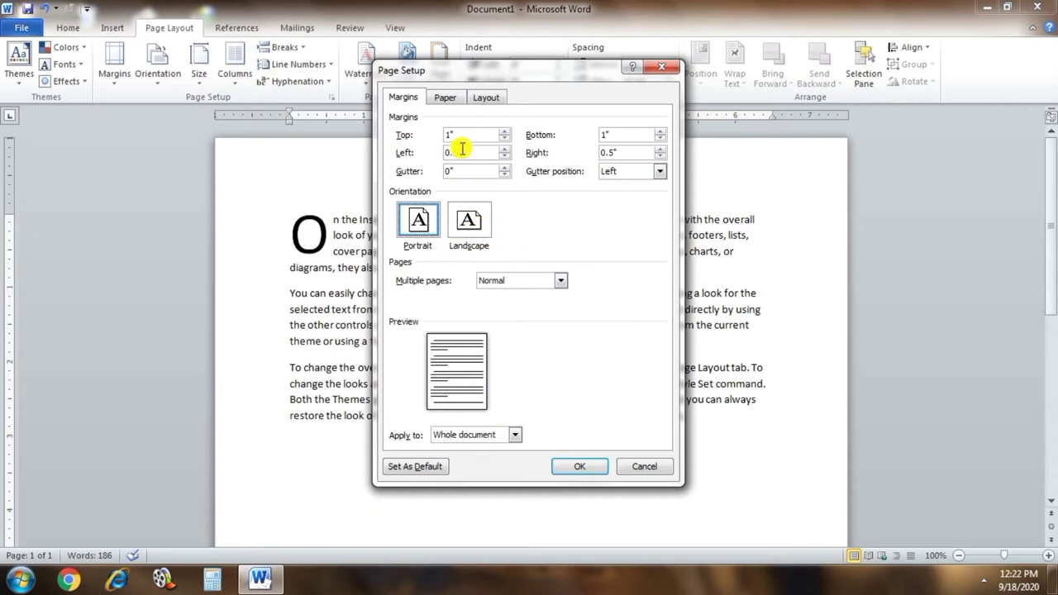
Choose A4 as the paper size.
click(446, 97)
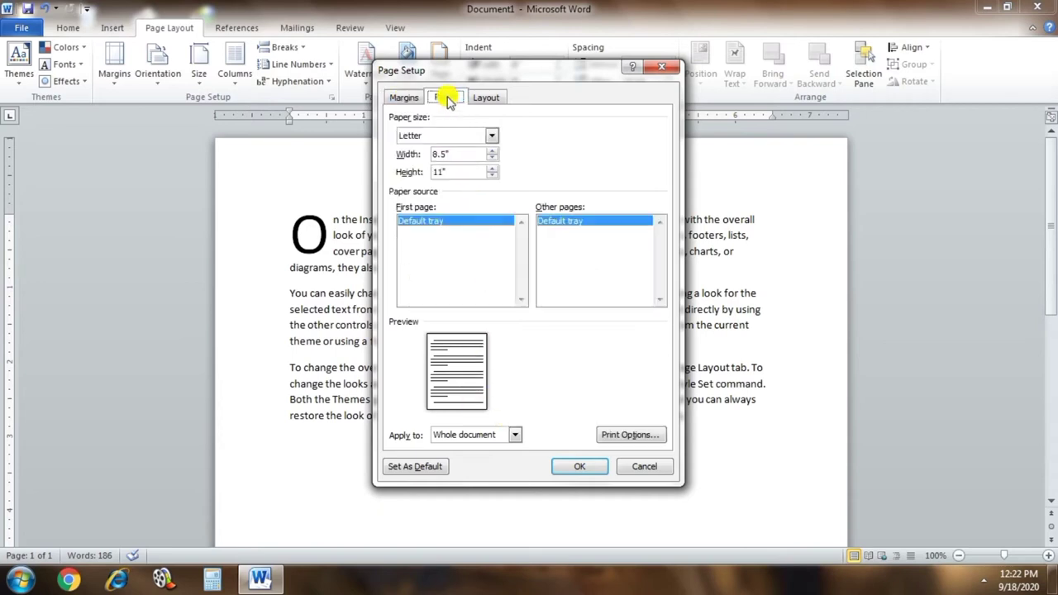
click(489, 135)
scroll(460, 173, down, 2)
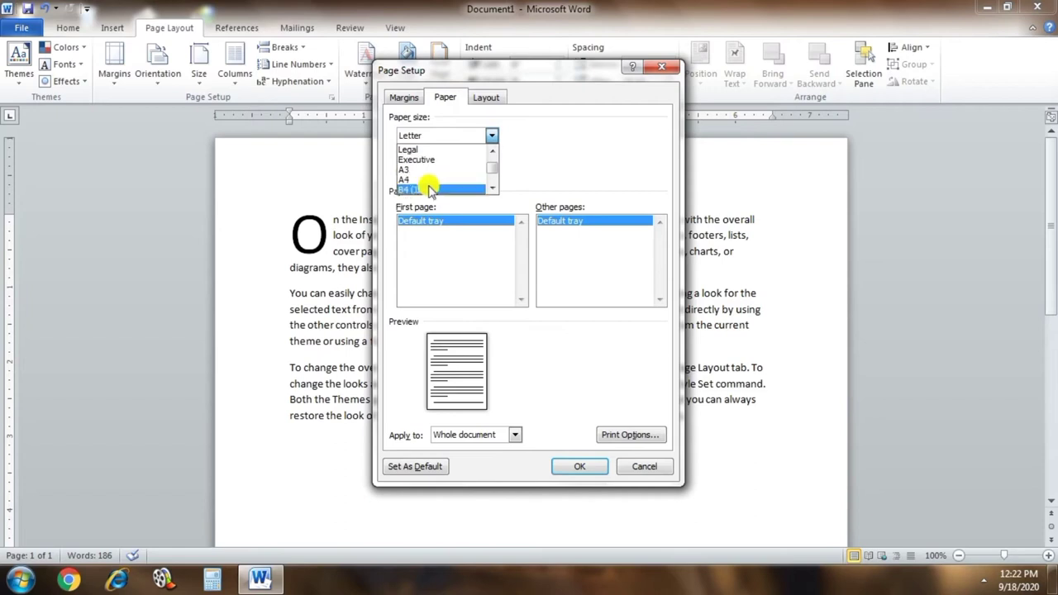
click(406, 174)
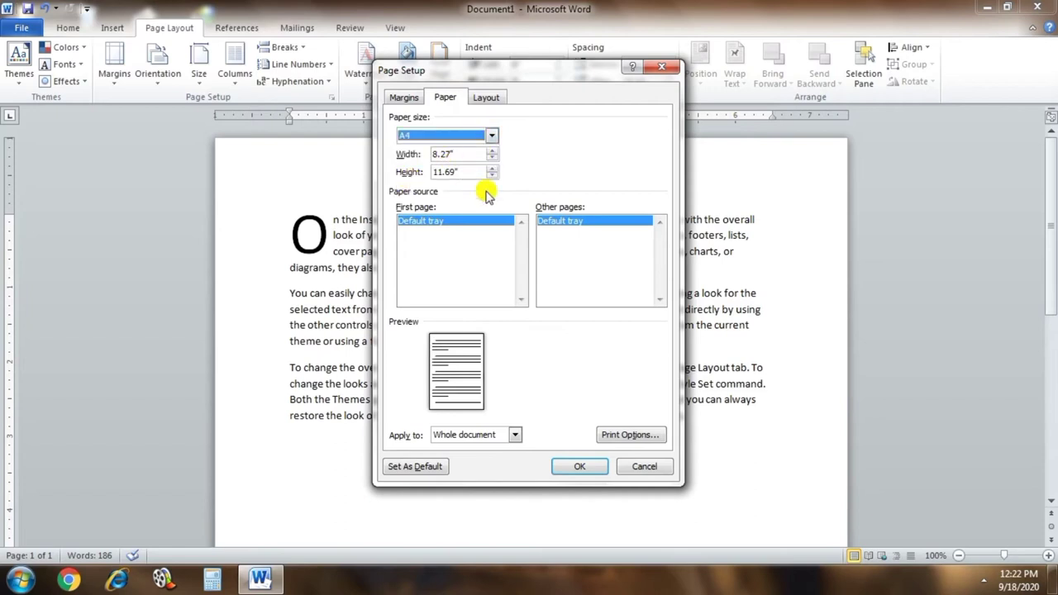
Set header and footer distances to 0.45" and apply the page setup.
click(493, 97)
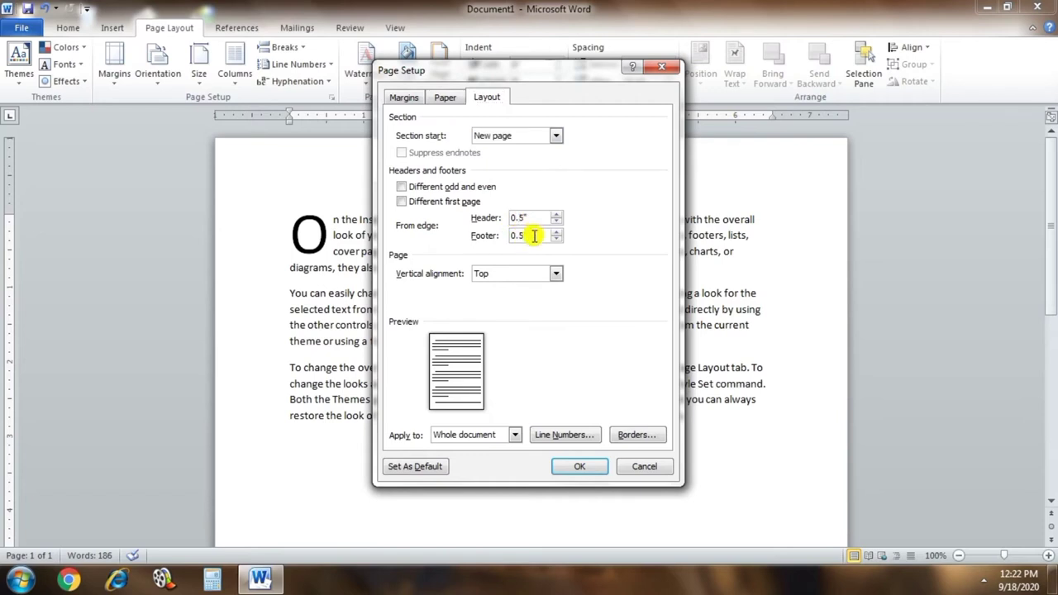
text(4)
click(519, 235)
text(4)
click(581, 466)
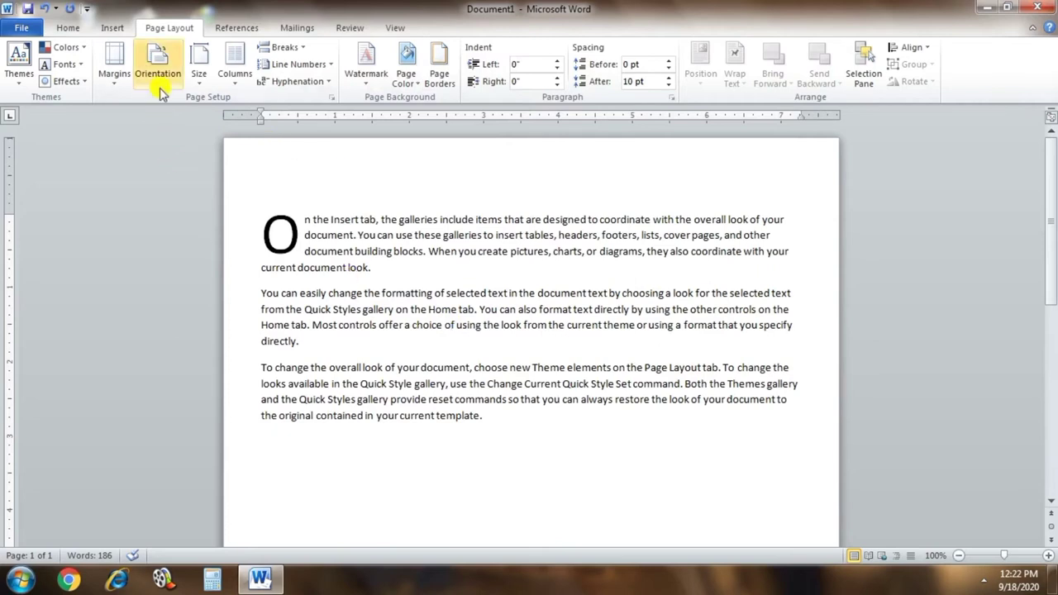
Switch the page orientation to Landscape, then back to Portrait.
drag(437, 415, 476, 416)
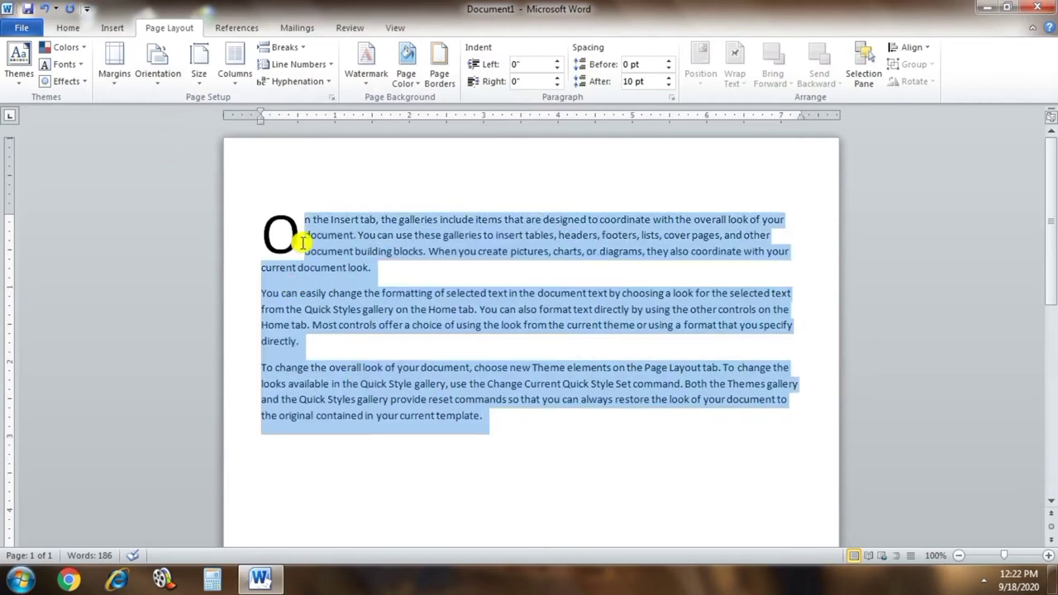
click(448, 219)
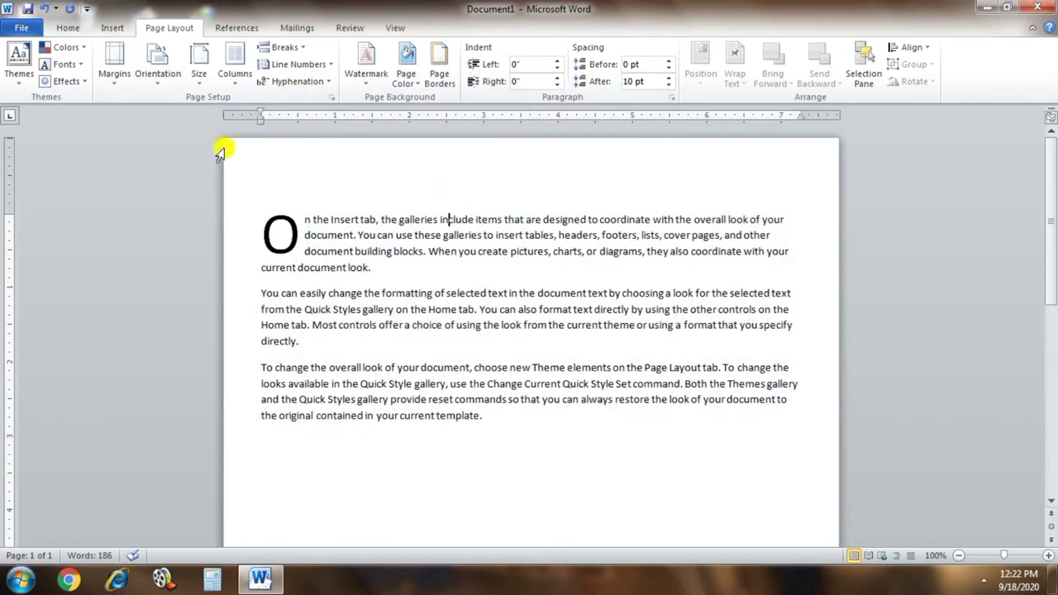
click(161, 75)
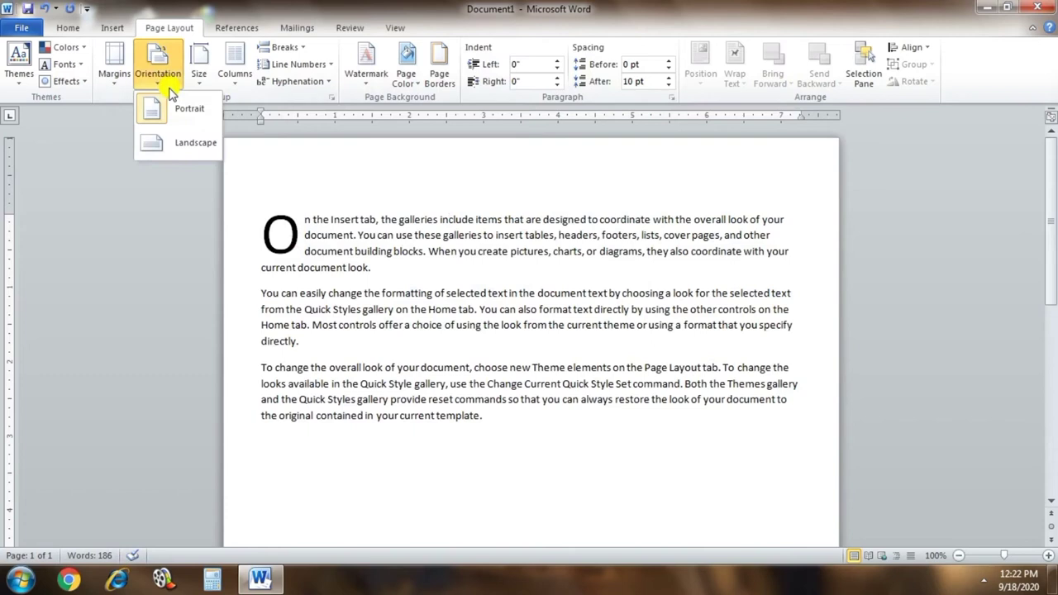
click(198, 144)
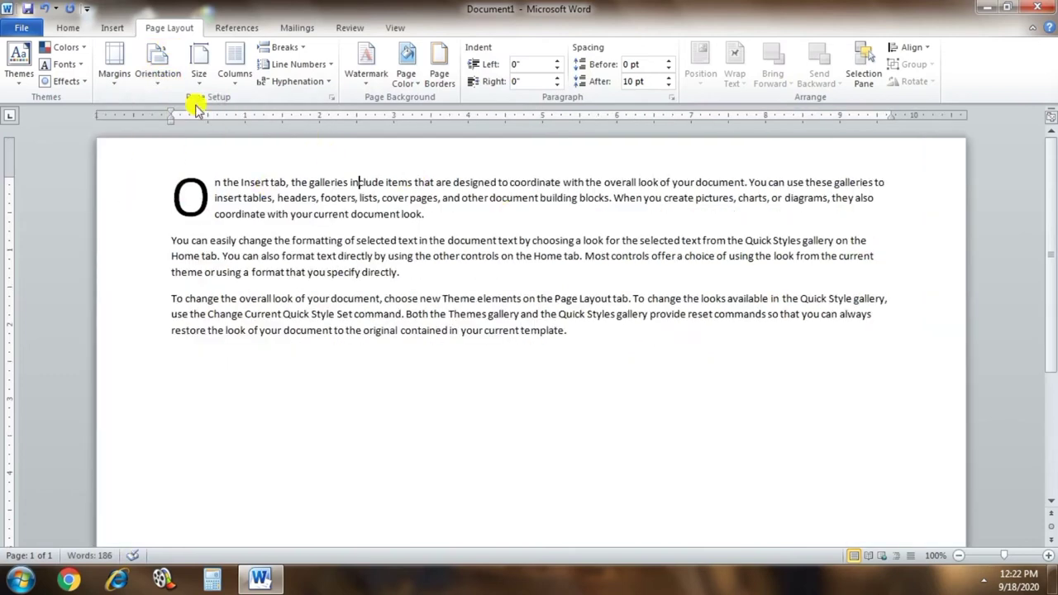
click(158, 70)
click(170, 116)
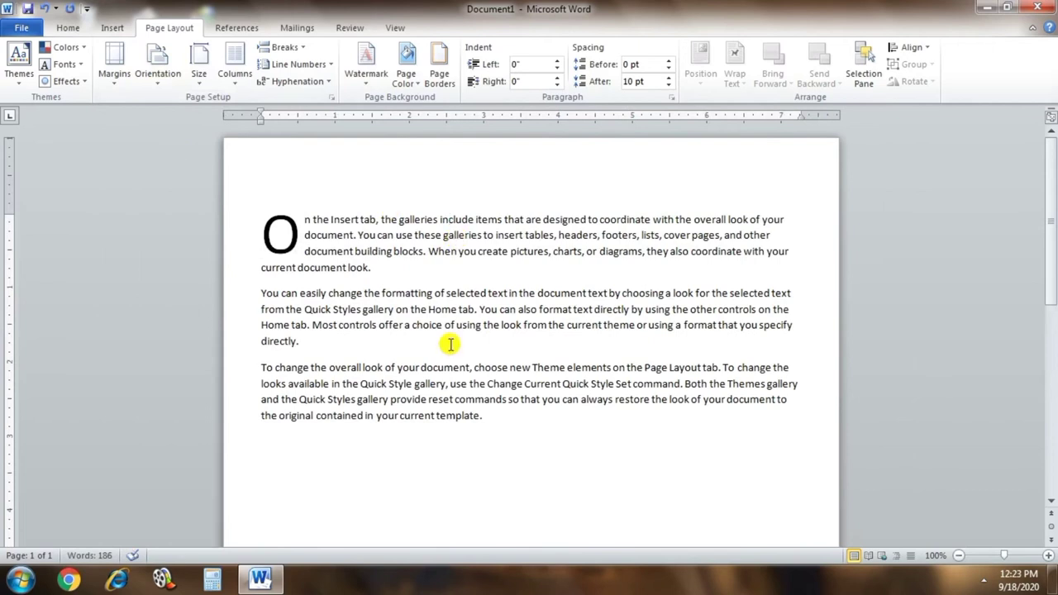
click(200, 74)
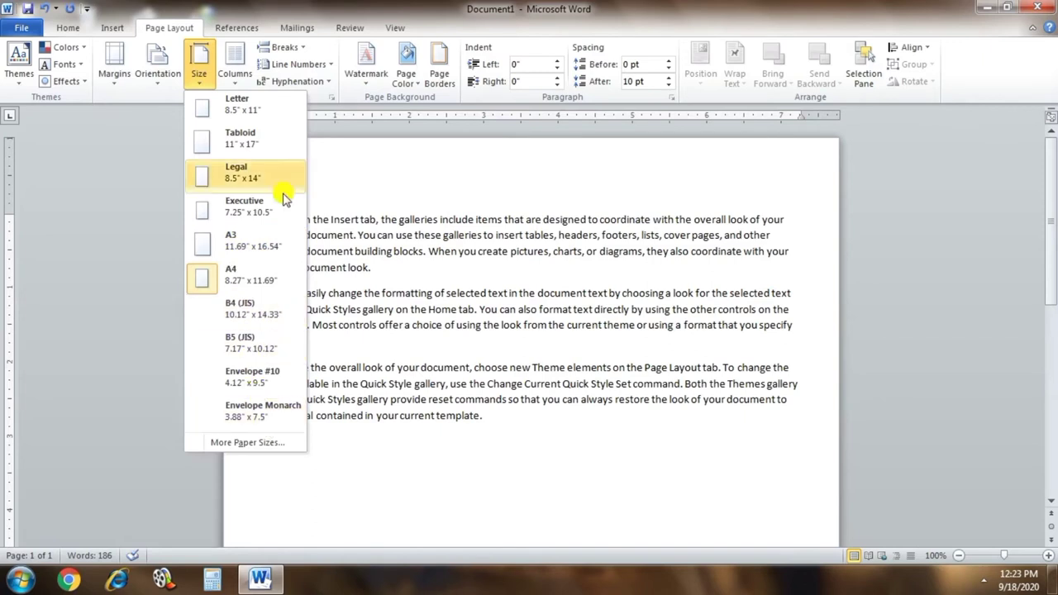
Add two more batches of =rand() sample paragraphs at the end of the document.
click(484, 350)
text(=rand())
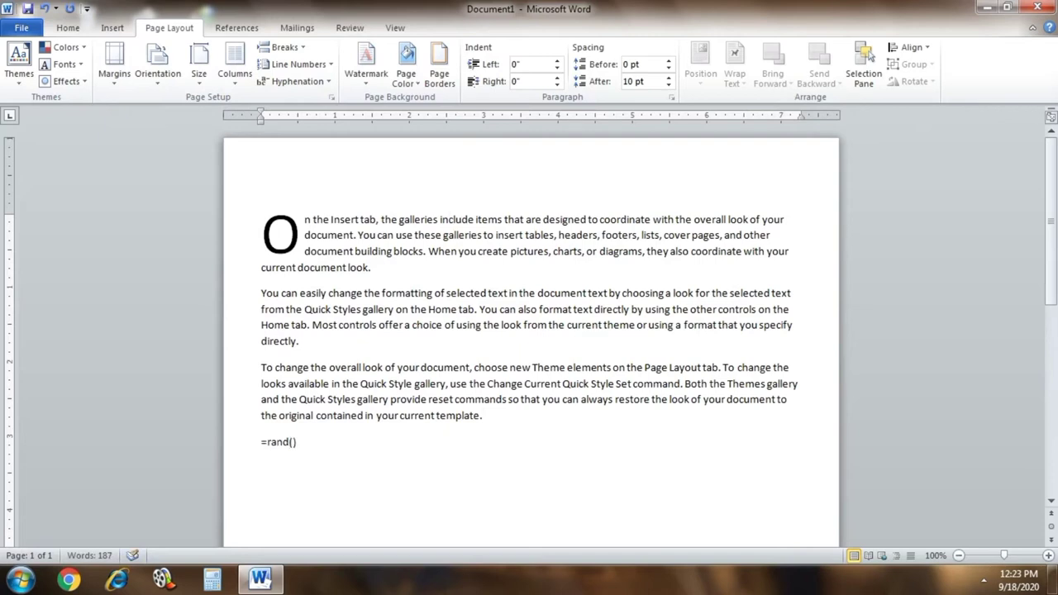
key(Return)
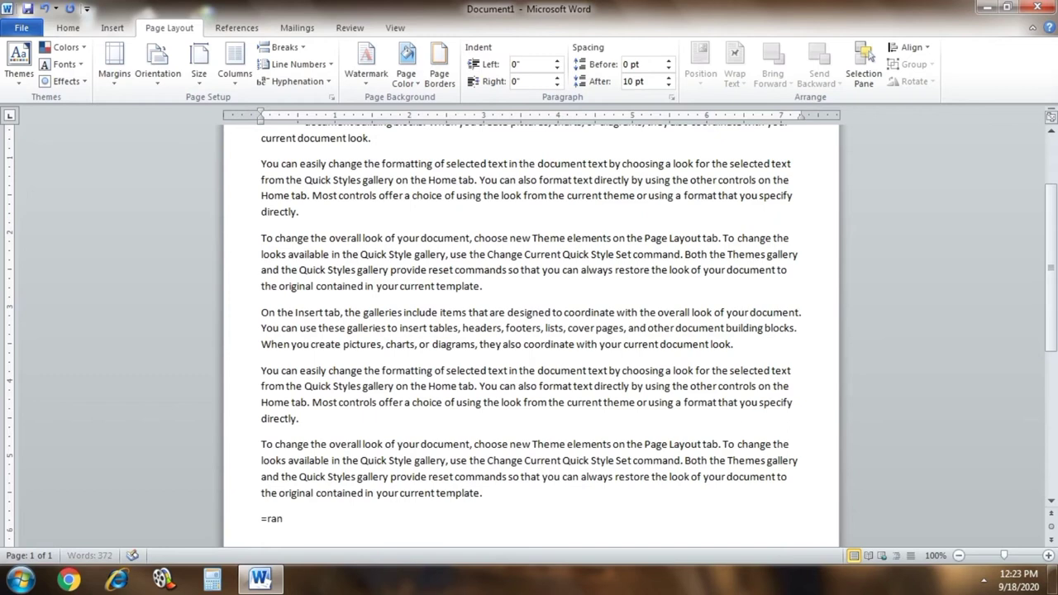
key(Return)
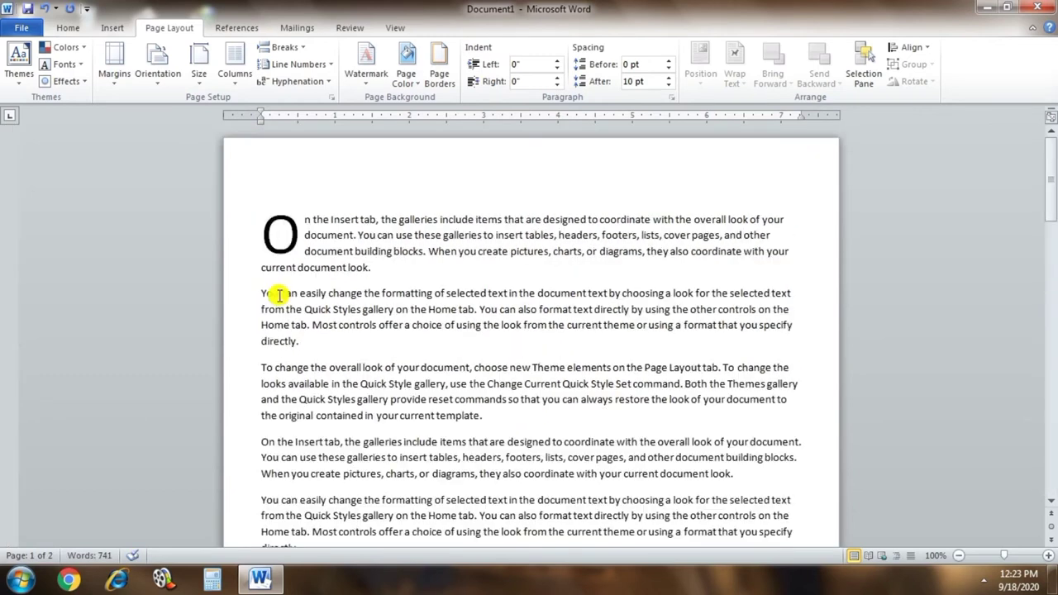
Set the text from paragraph 2 onward in Two columns, applied to selected text, with 0.17" spacing.
drag(263, 292, 588, 589)
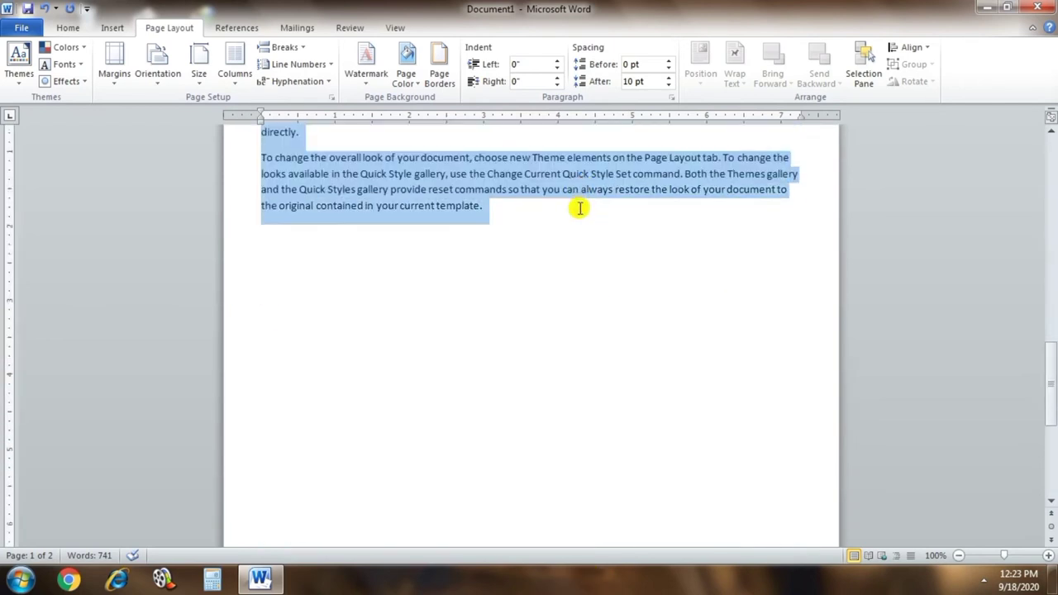
drag(588, 589, 547, 227)
click(236, 68)
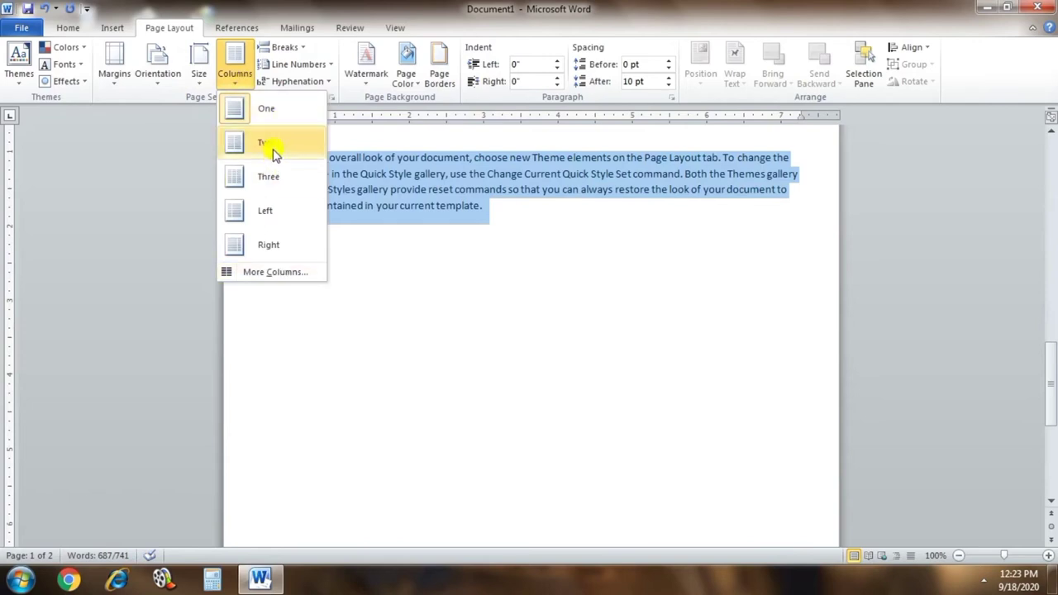
click(279, 273)
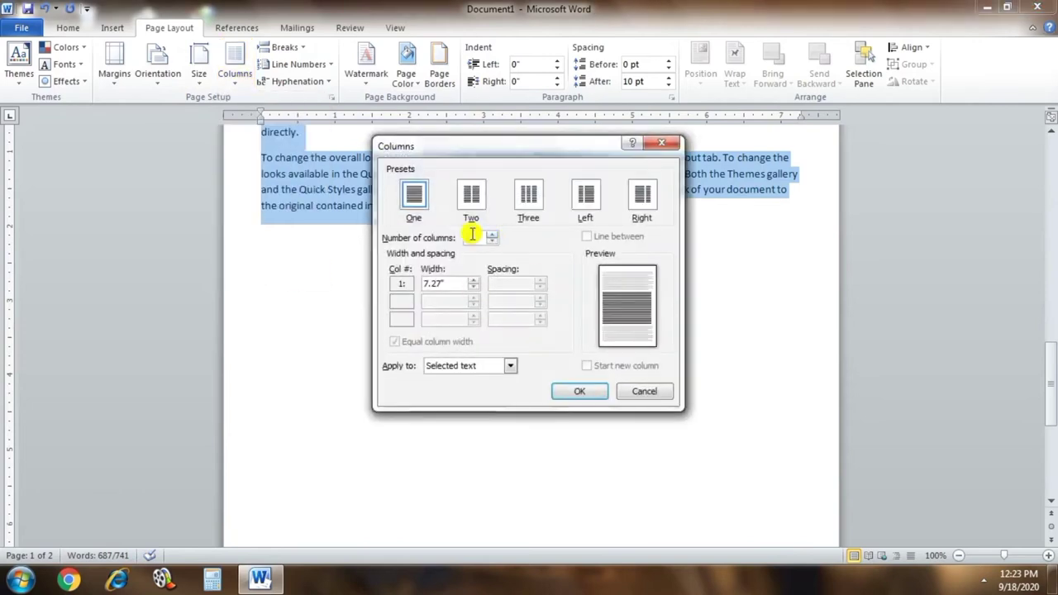
click(471, 196)
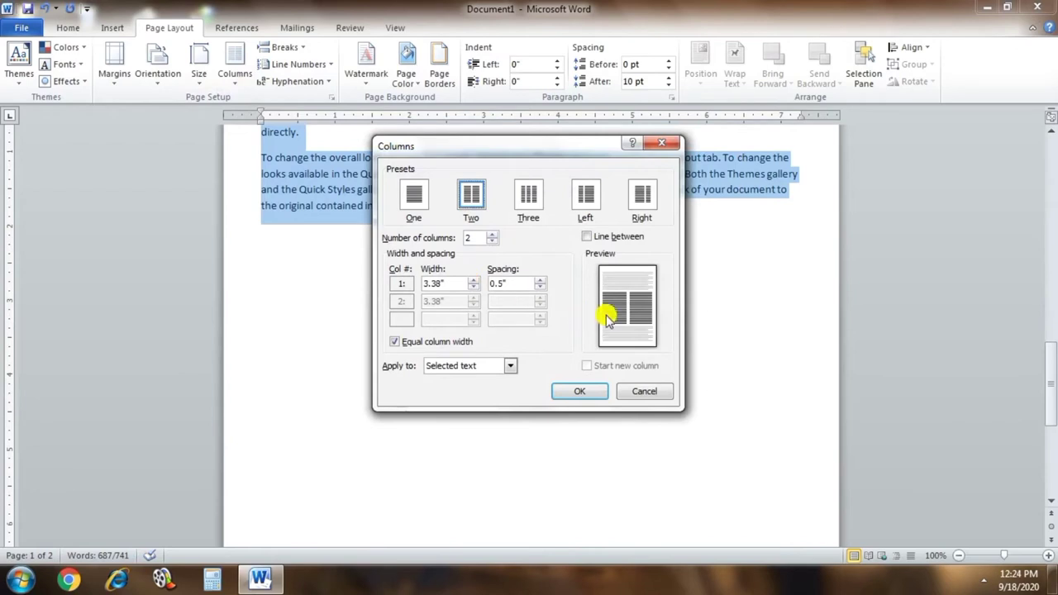
click(511, 367)
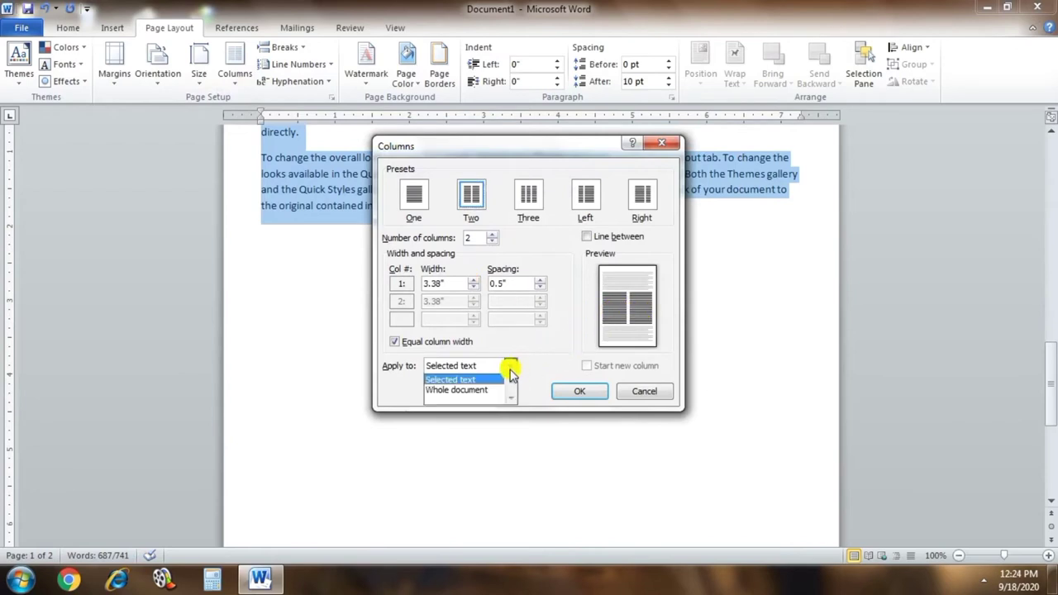
click(469, 390)
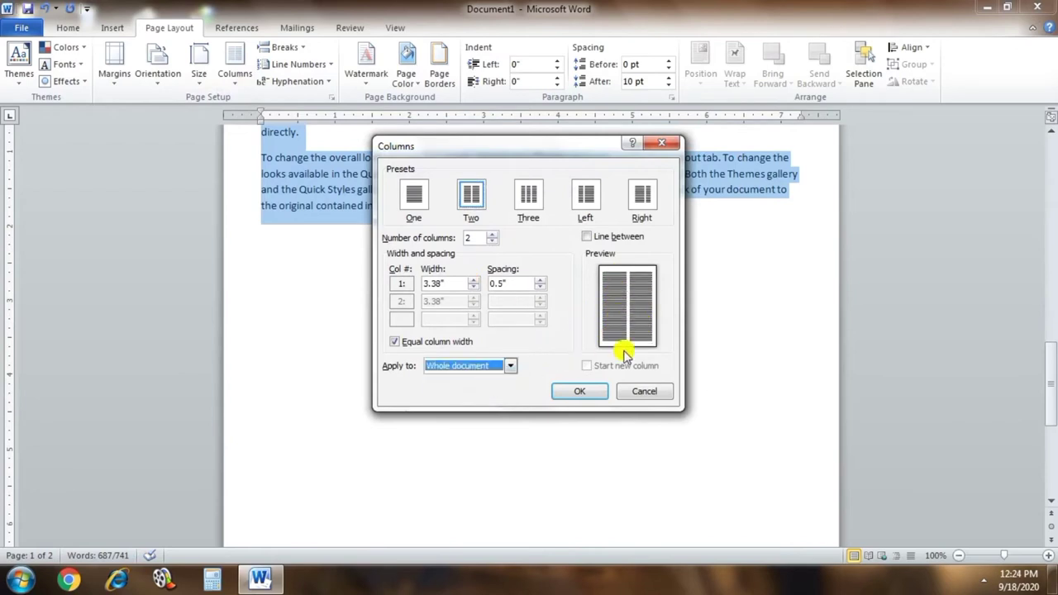
click(491, 373)
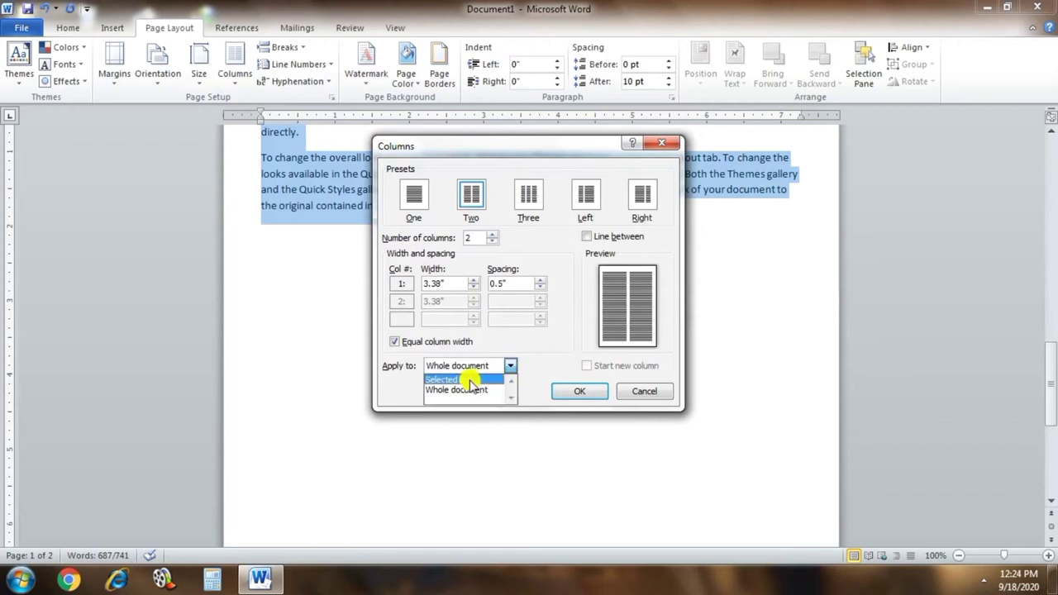
click(475, 380)
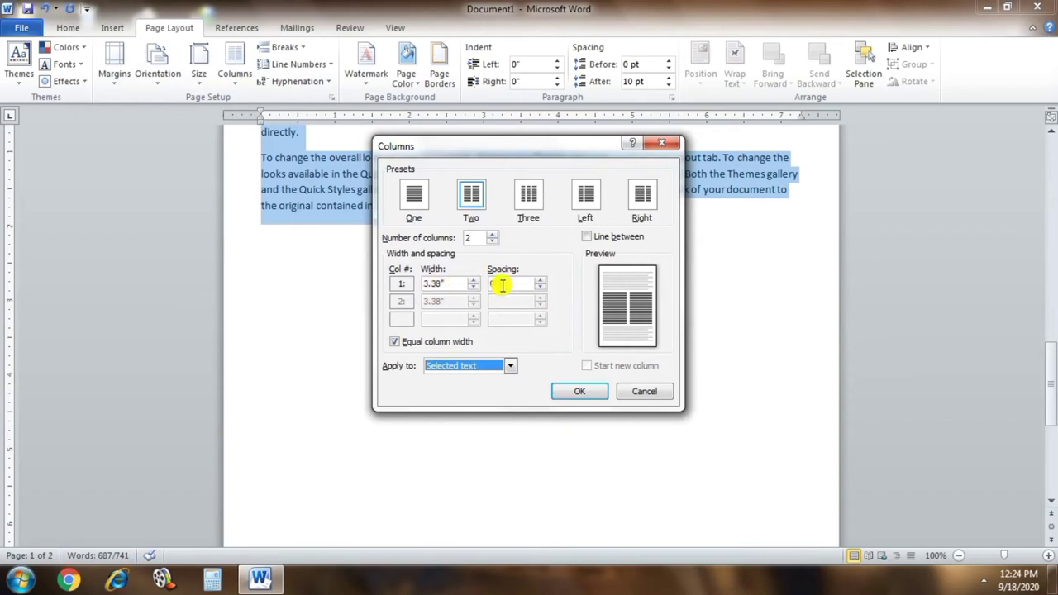
click(502, 285)
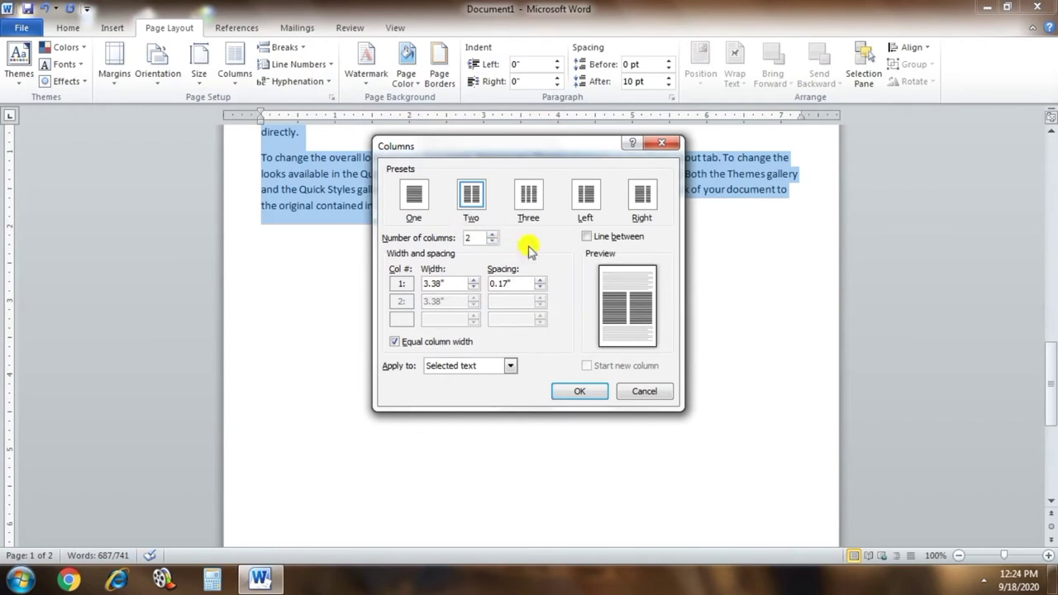
click(579, 390)
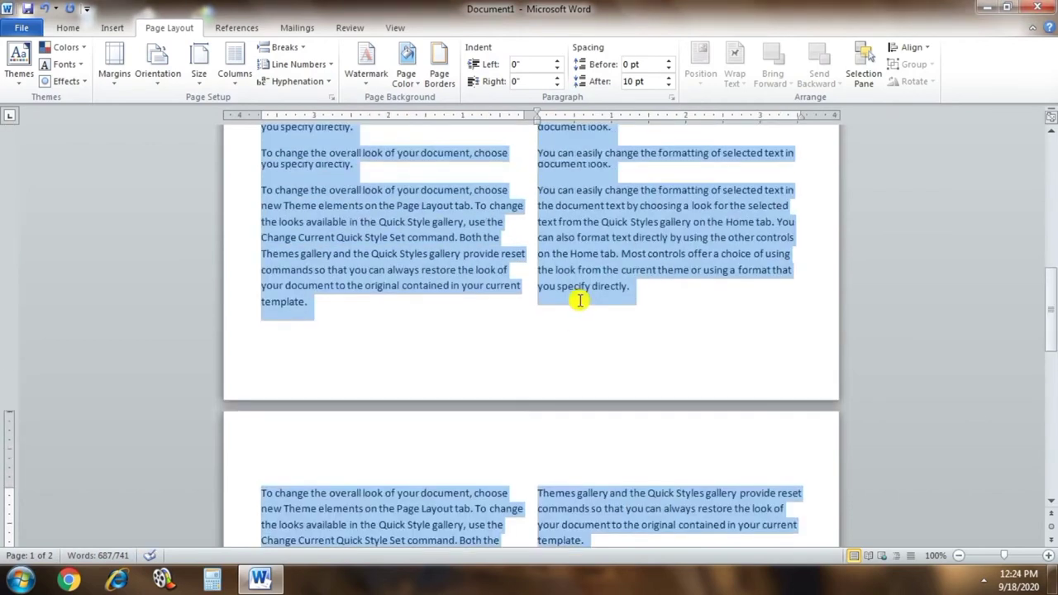
Clear the selection and scroll through the two-column layout to review it.
scroll(570, 348, up, 10)
click(508, 344)
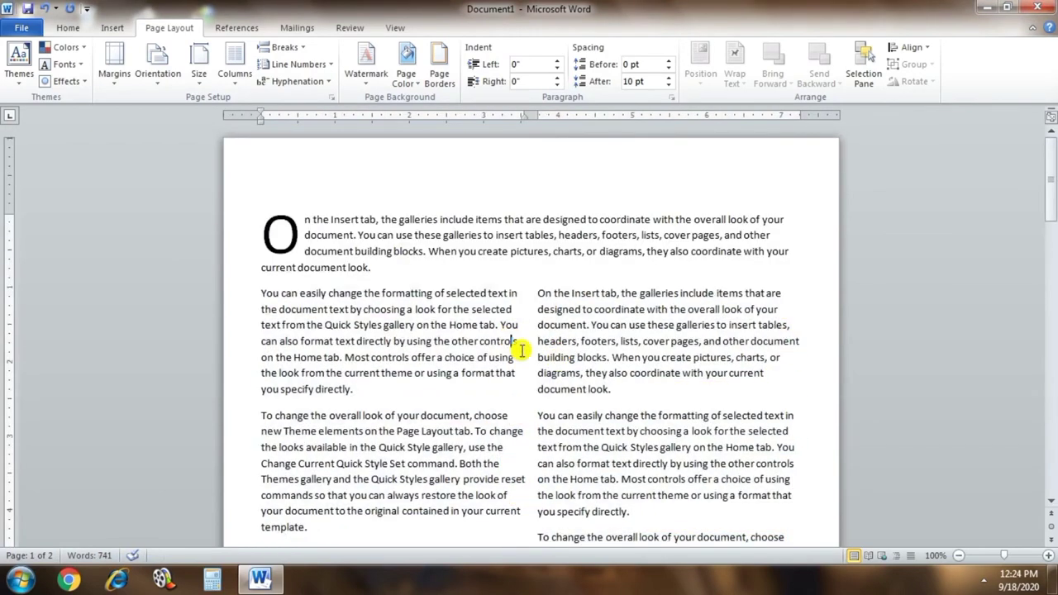
scroll(583, 341, down, 2)
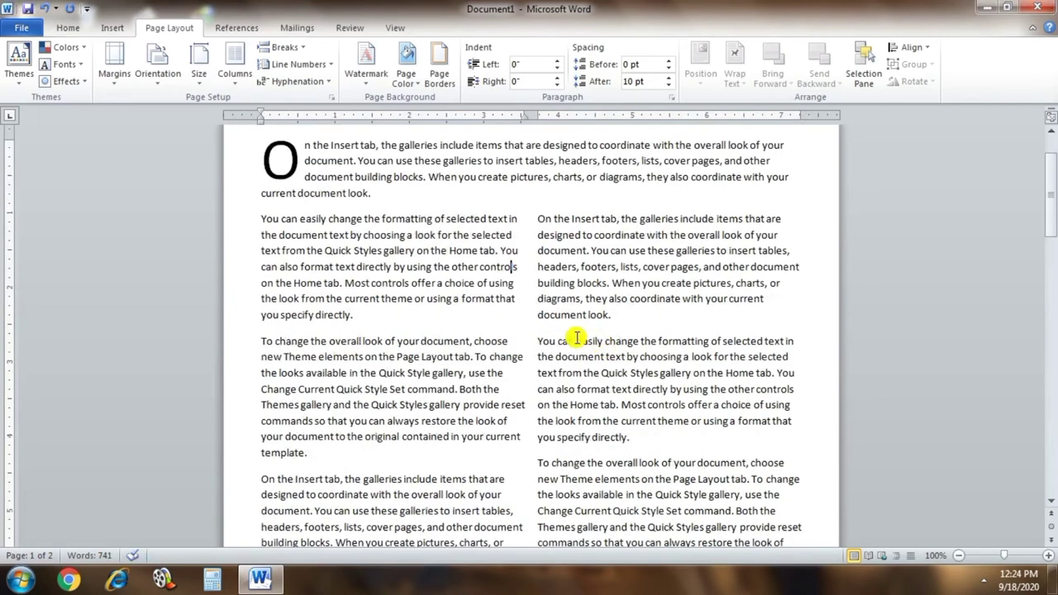
scroll(570, 334, down, 5)
scroll(578, 337, up, 7)
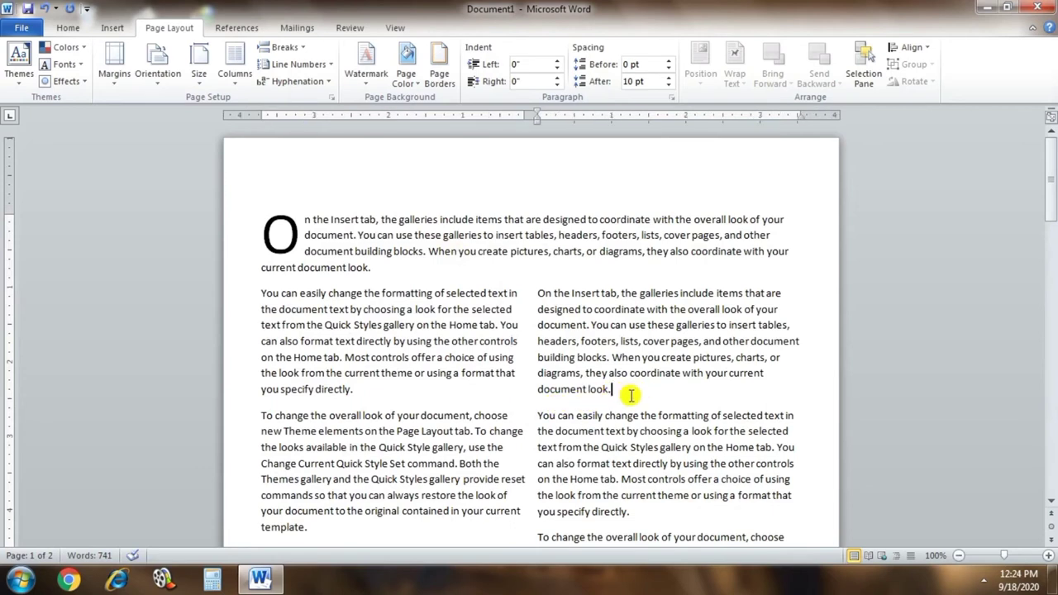
click(299, 47)
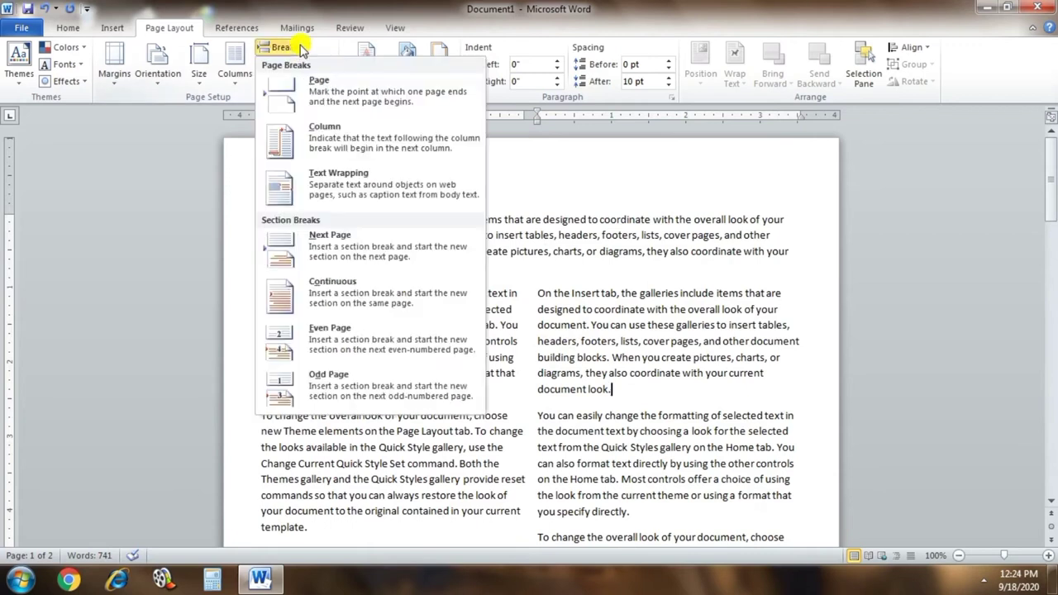
click(334, 102)
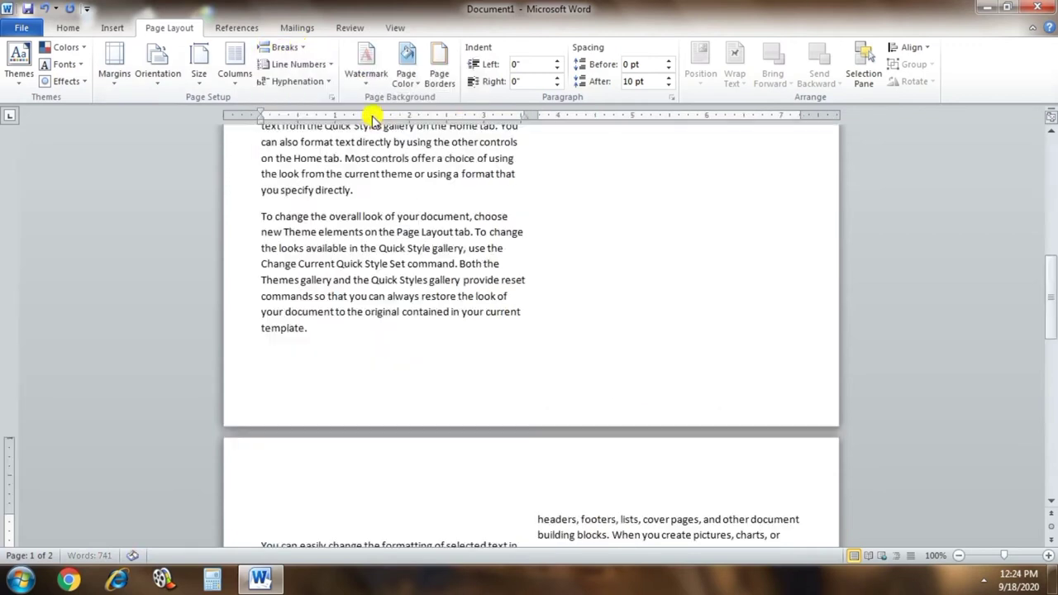
scroll(601, 361, down, 3)
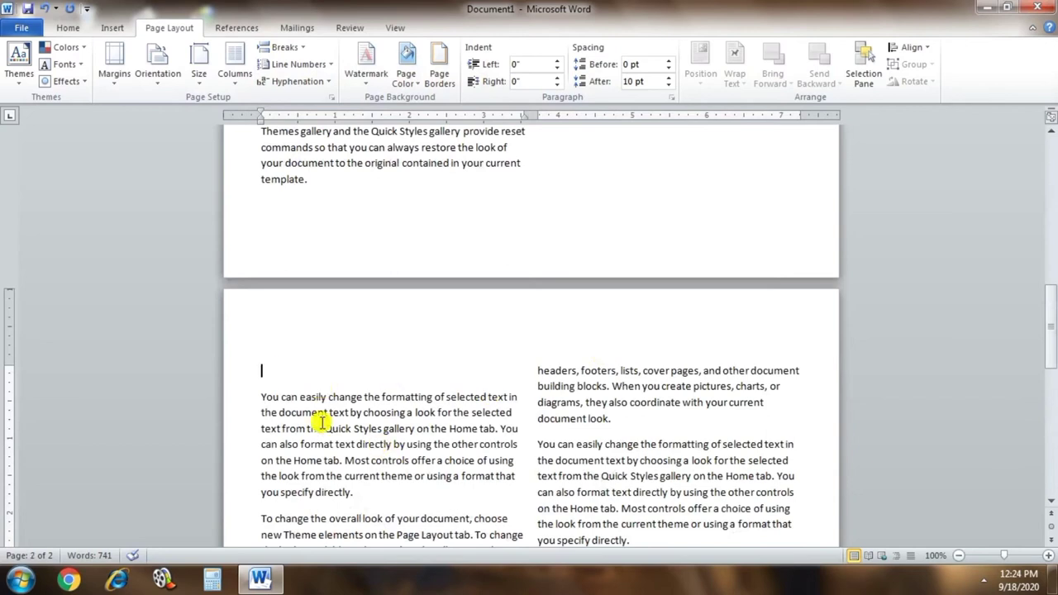
scroll(433, 386, down, 3)
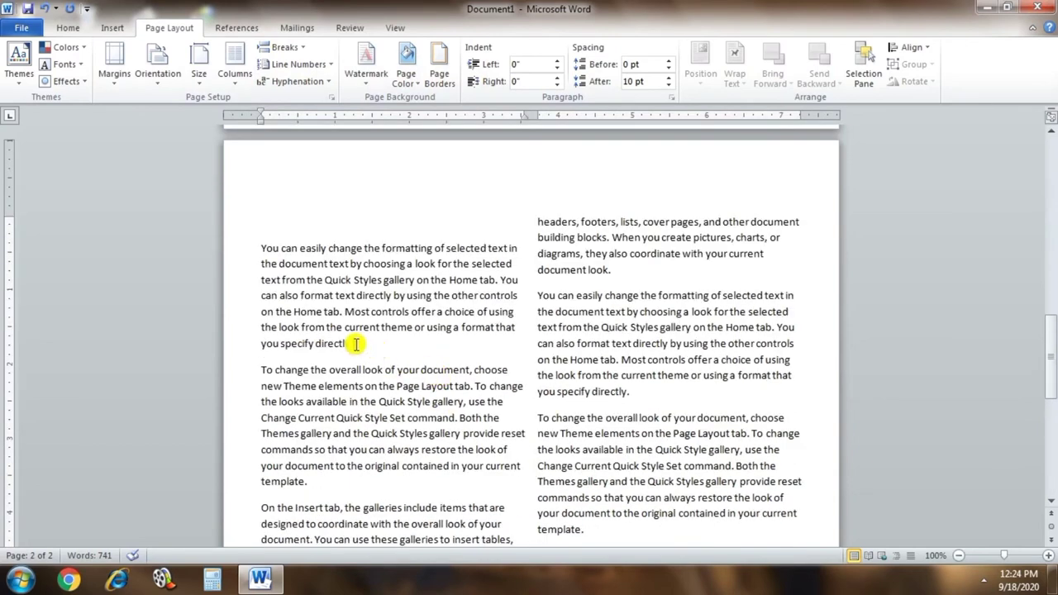
click(303, 47)
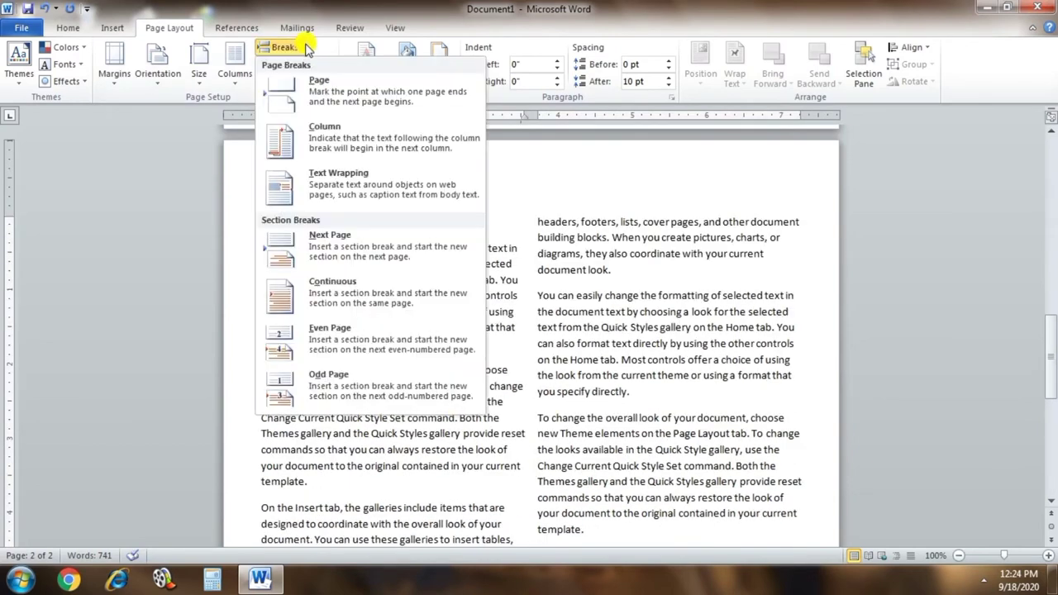
click(346, 146)
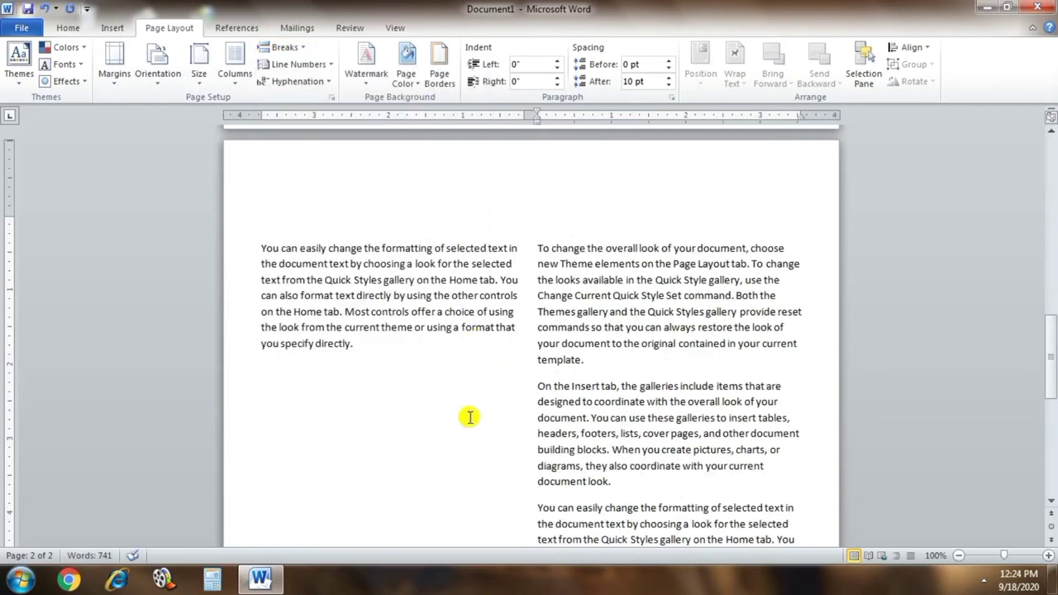
scroll(471, 416, down, 4)
scroll(463, 438, down, 2)
scroll(463, 429, up, 5)
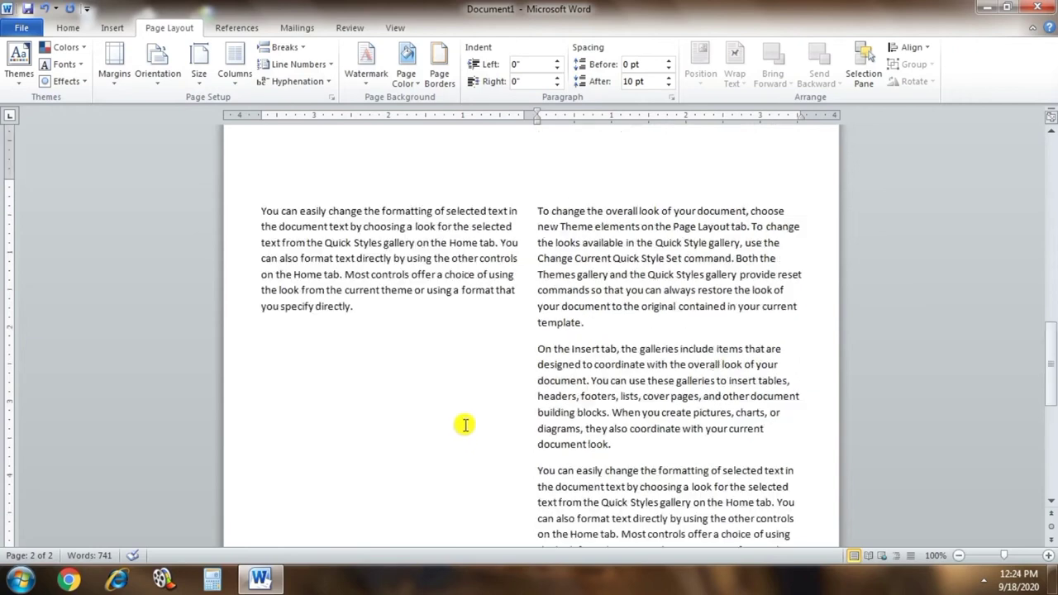
click(546, 186)
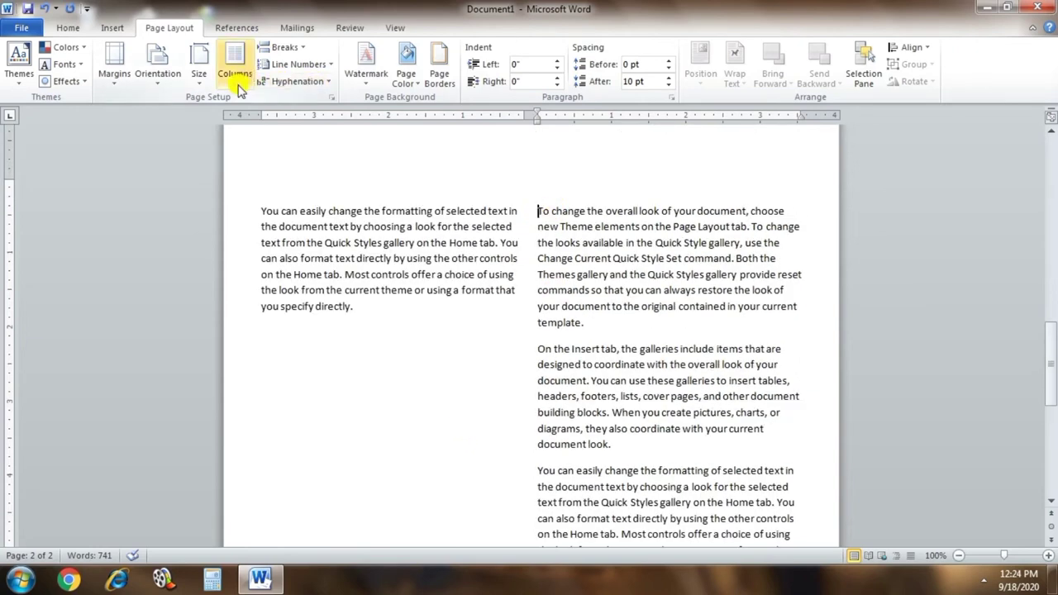
scroll(567, 372, down, 3)
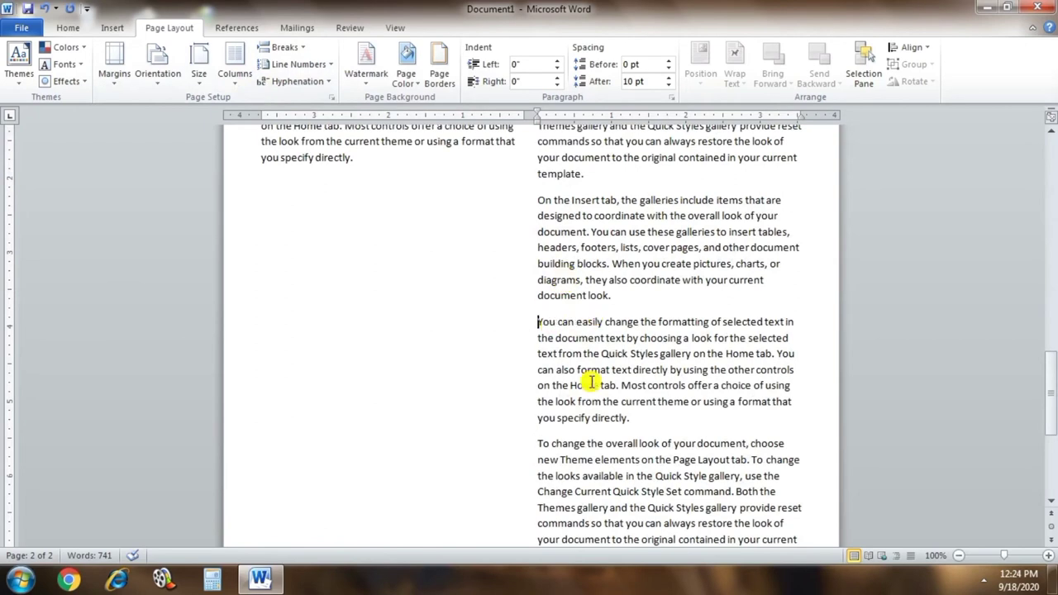
click(302, 47)
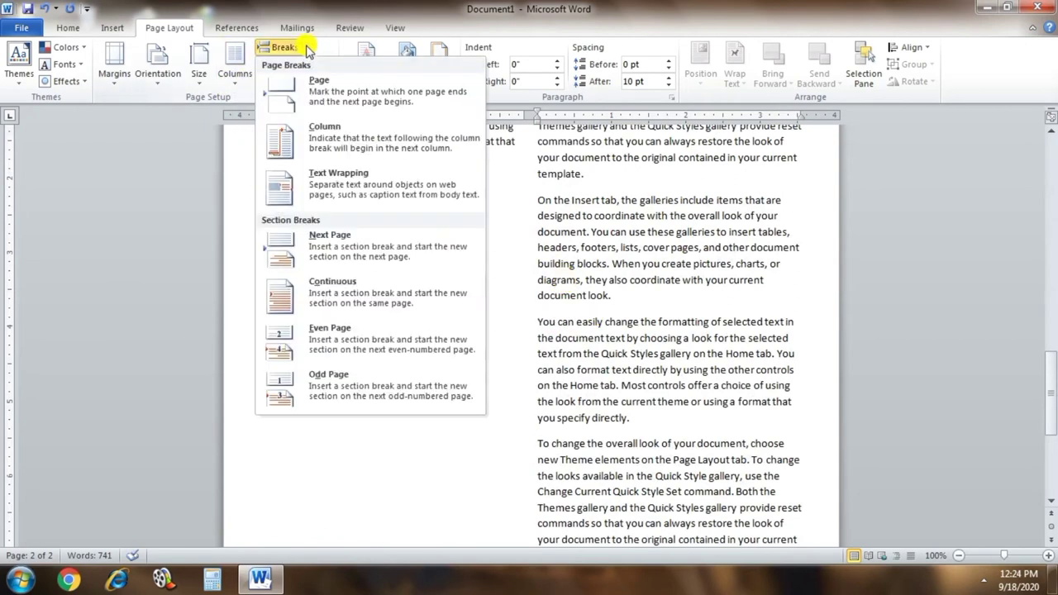
click(387, 250)
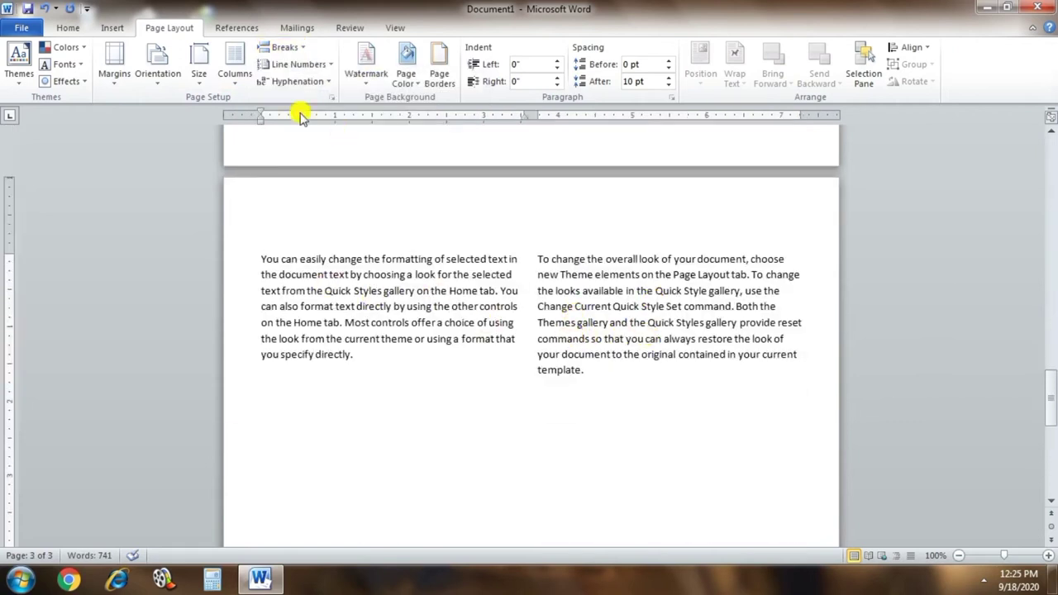
scroll(537, 282, up, 10)
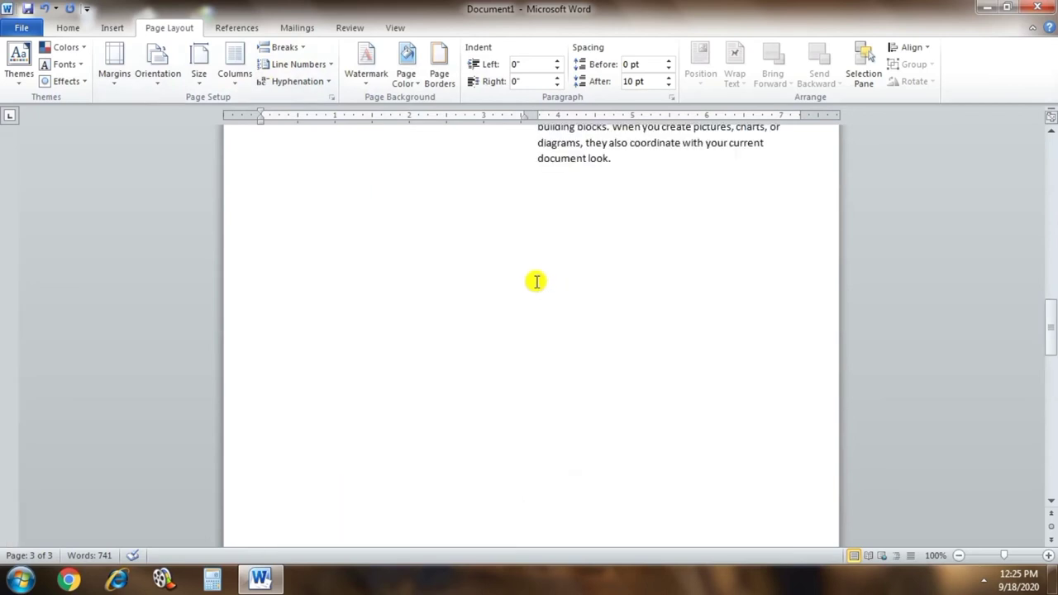
scroll(538, 217, up, 5)
scroll(534, 282, up, 3)
scroll(534, 279, up, 3)
Select the "To change the overall look" paragraph and apply Continuous line numbers.
scroll(397, 330, up, 5)
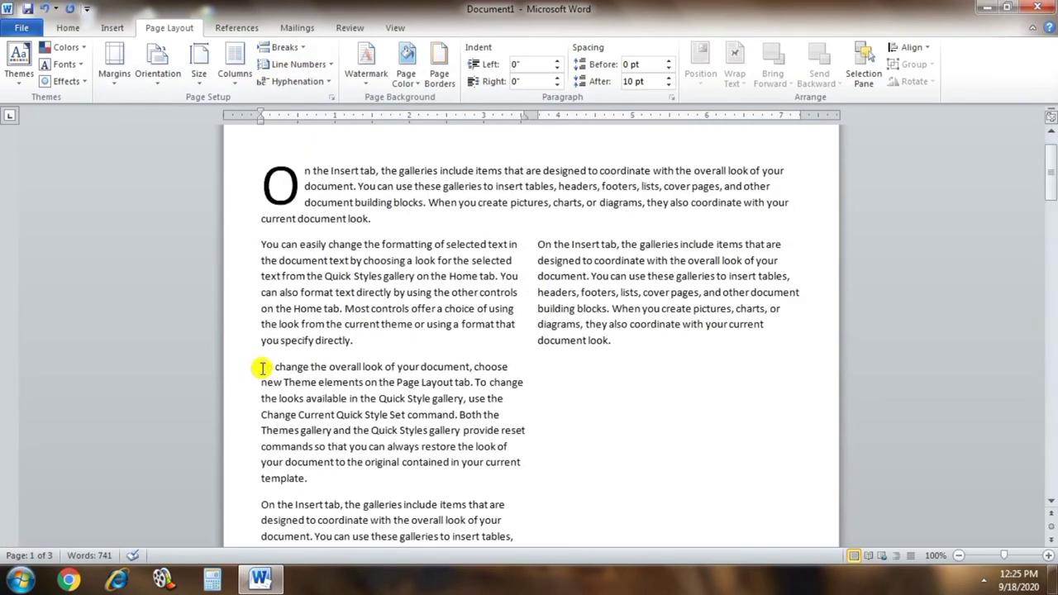
drag(262, 368, 347, 467)
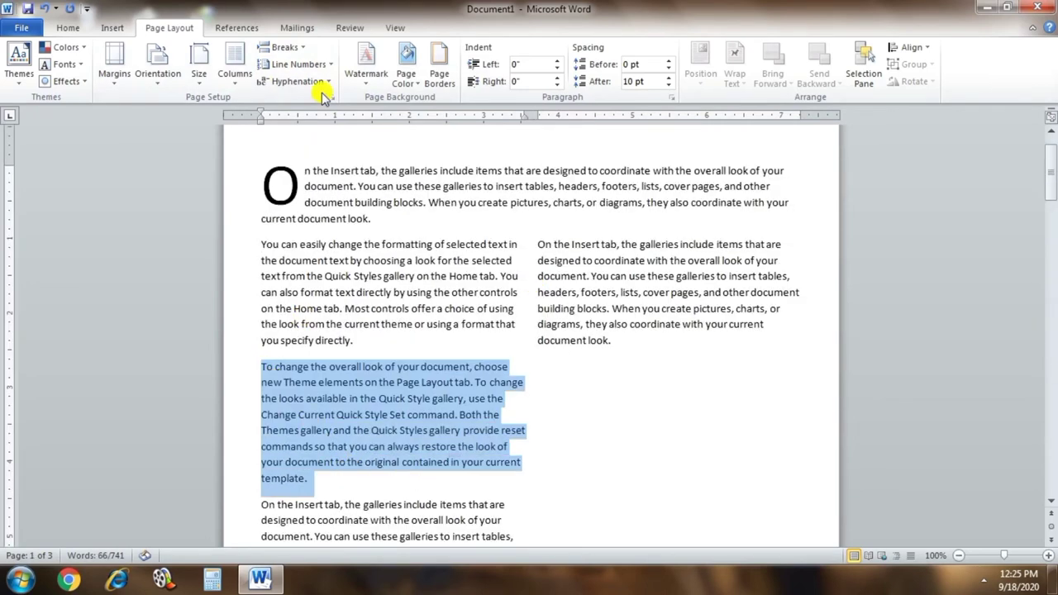
click(319, 65)
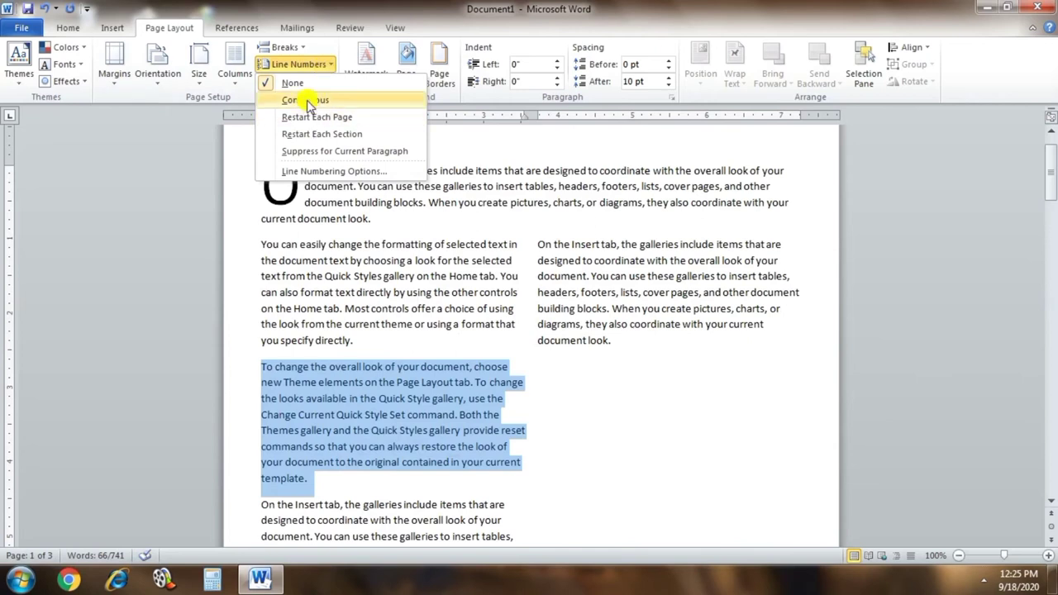
click(307, 101)
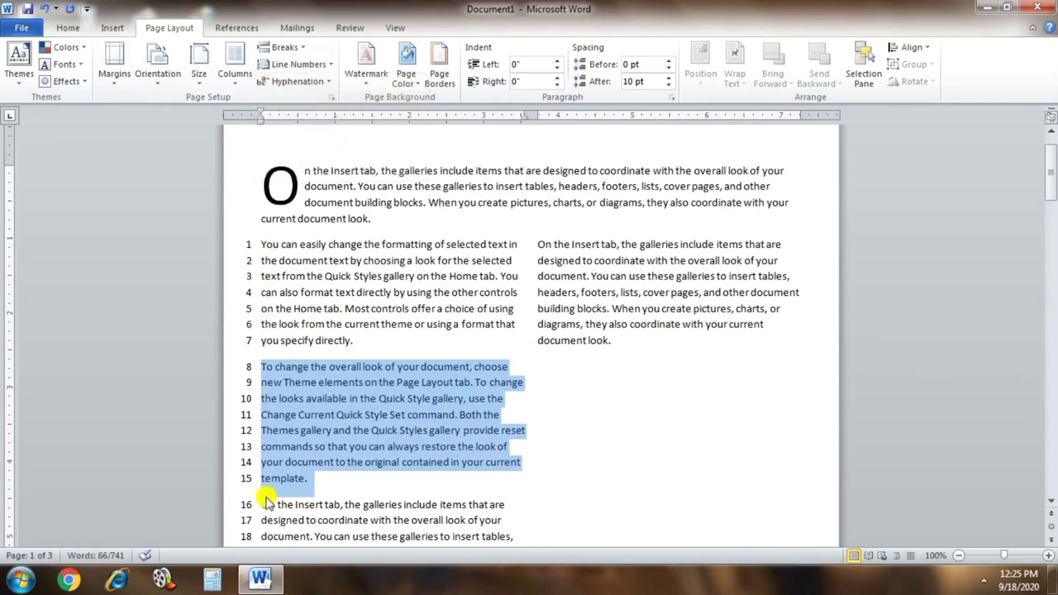
Switch line numbering to Restart Each Page and check the pages.
click(323, 64)
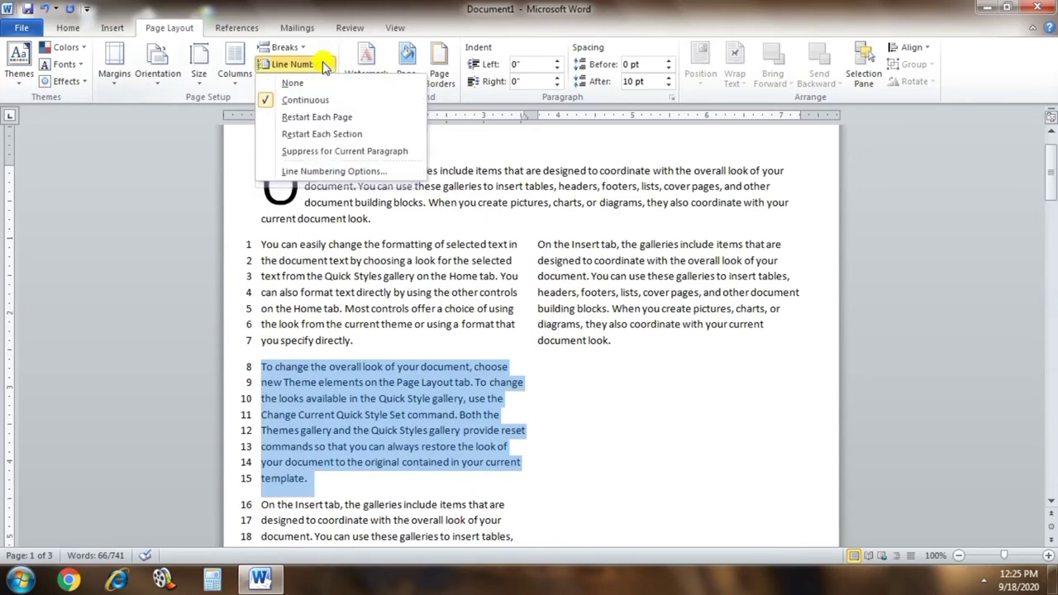
click(323, 121)
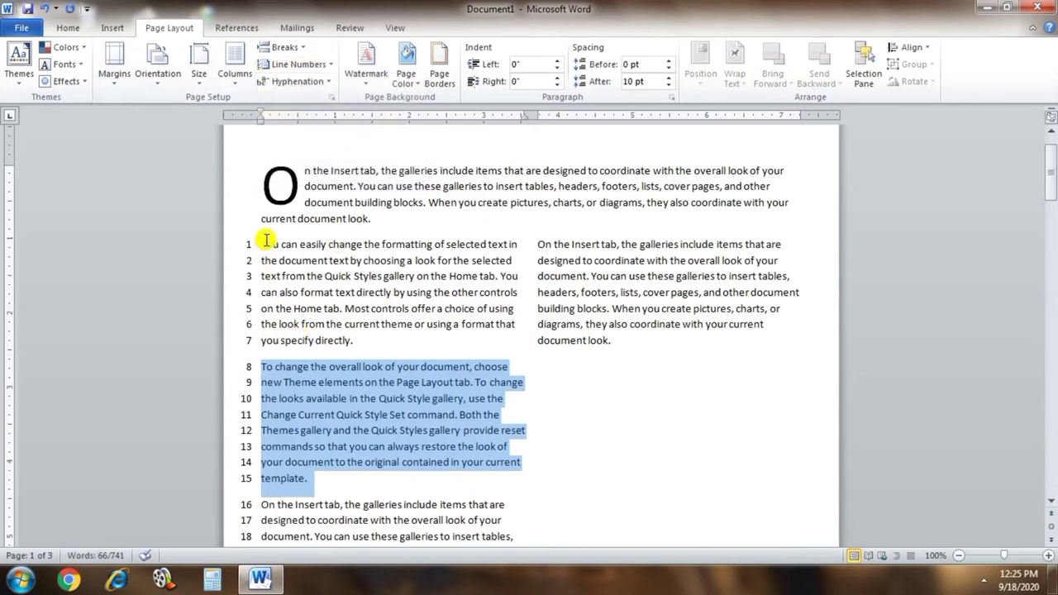
scroll(385, 328, down, 1)
scroll(385, 328, down, 10)
scroll(392, 318, down, 2)
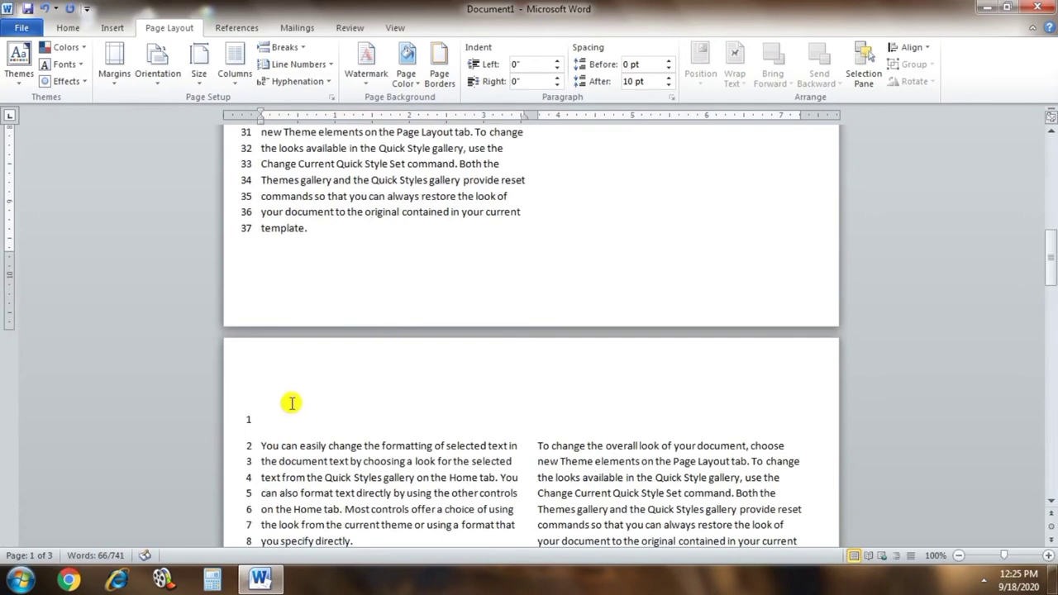
scroll(350, 174, up, 5)
scroll(353, 182, up, 8)
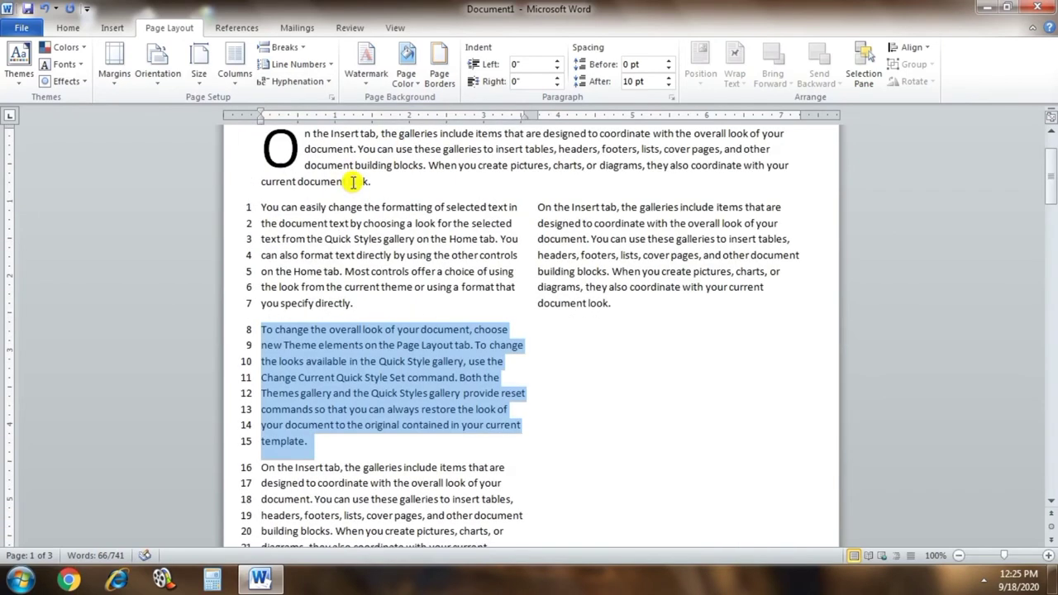
Switch line numbering to Restart Each Section and review the result.
click(331, 65)
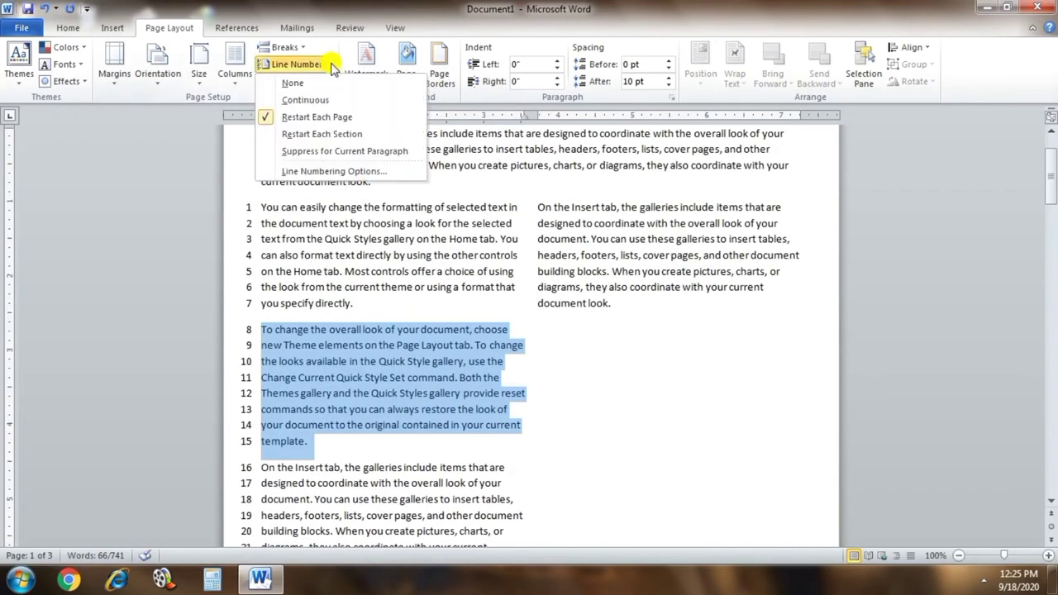
click(322, 134)
scroll(377, 271, down, 6)
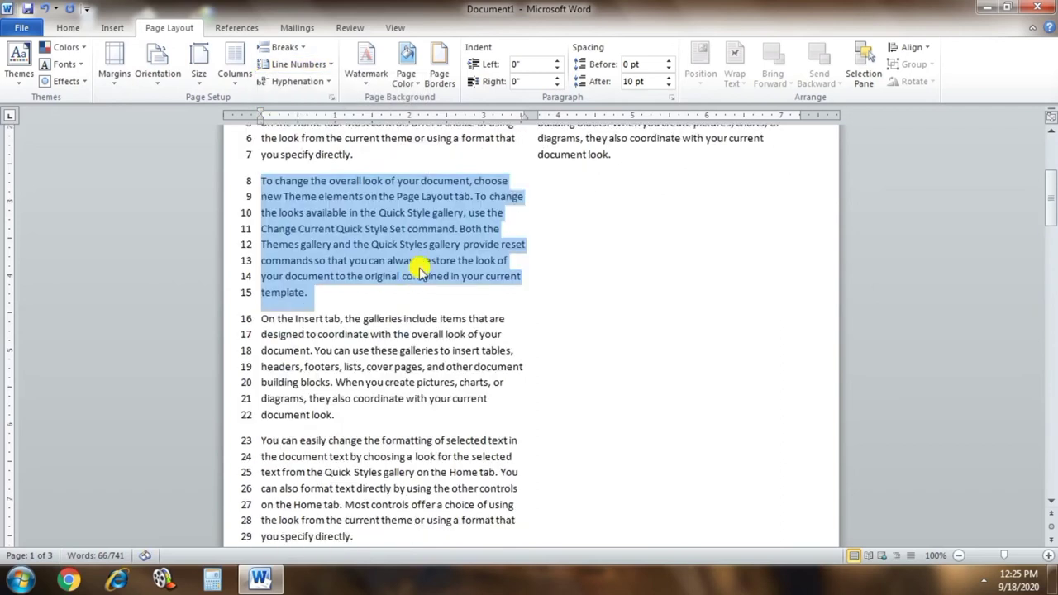
scroll(402, 267, down, 2)
scroll(419, 265, down, 5)
scroll(418, 263, down, 1)
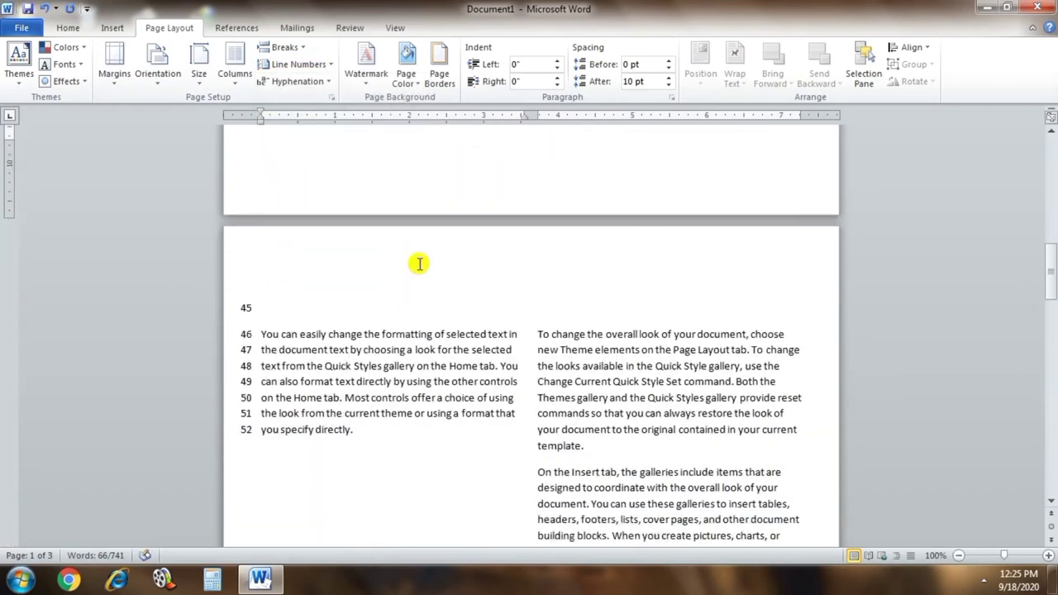
scroll(434, 273, up, 5)
scroll(434, 281, up, 6)
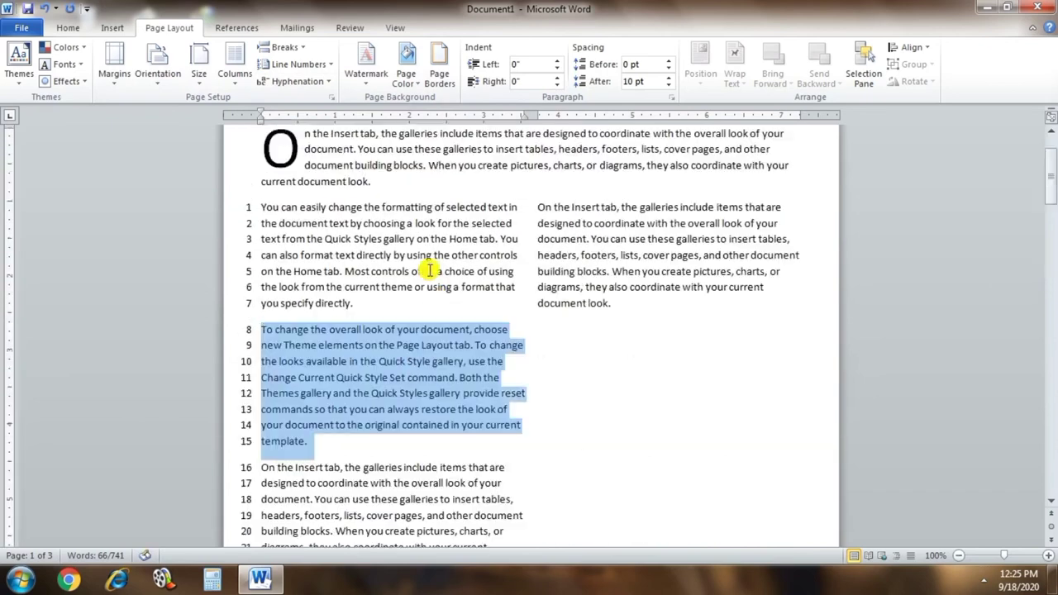
scroll(434, 268, up, 2)
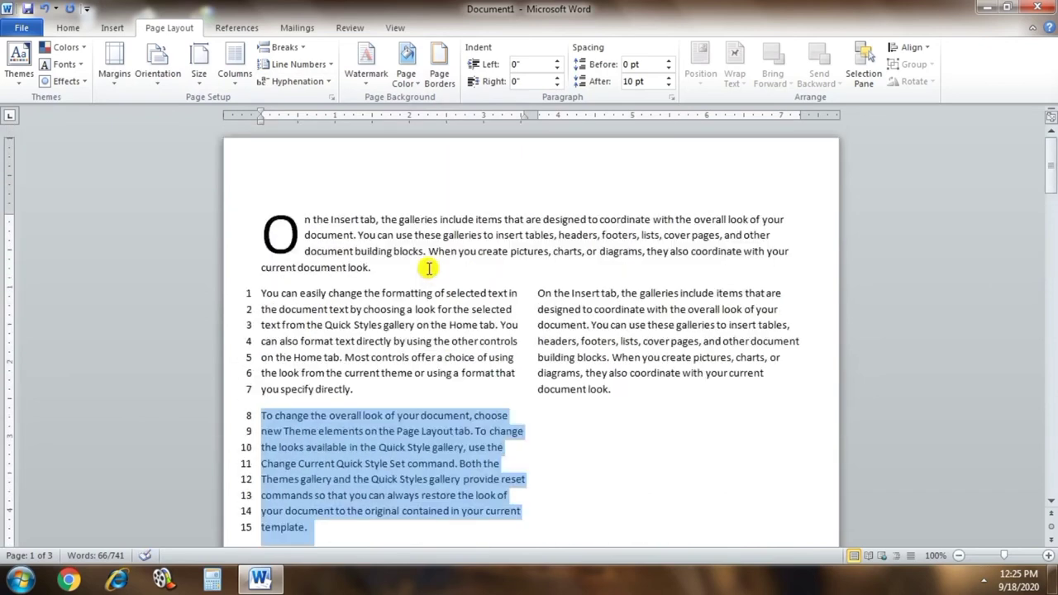
Suppress line numbers for the "To change the overall look" paragraph.
click(308, 64)
click(306, 152)
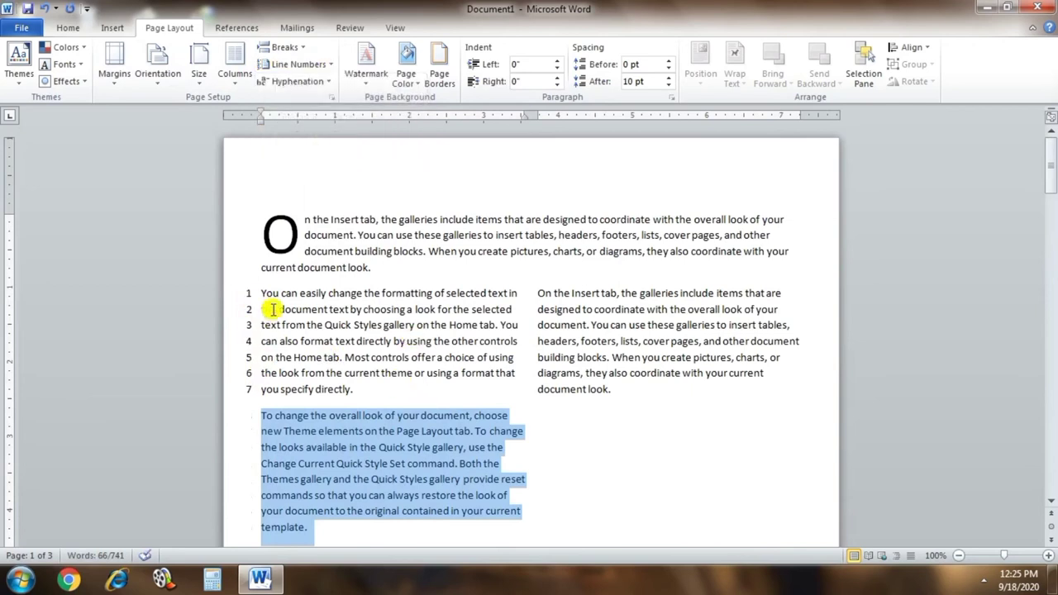
scroll(281, 397, down, 5)
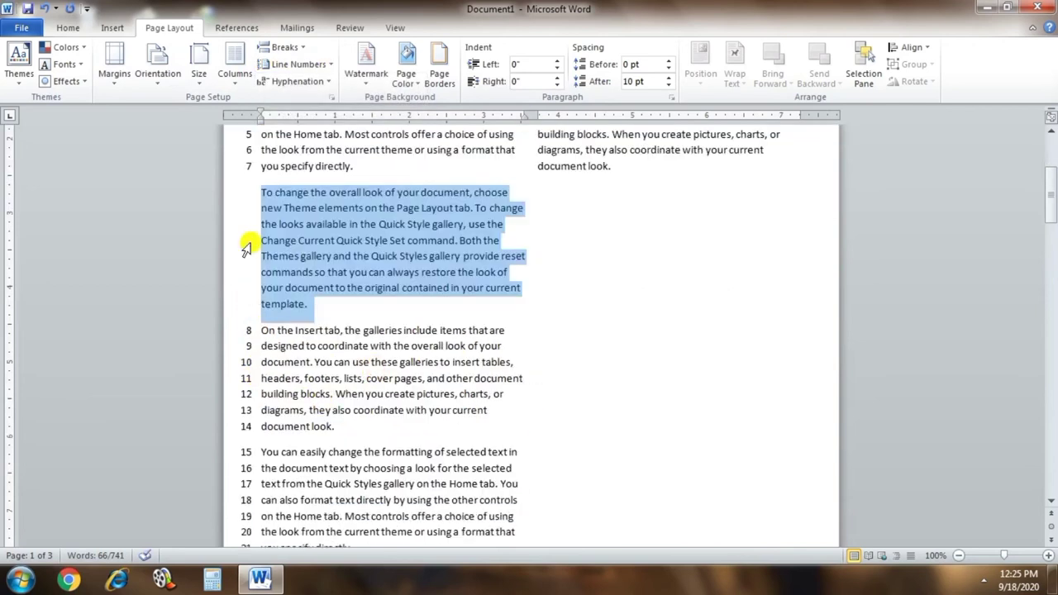
scroll(310, 380, down, 5)
scroll(323, 455, down, 7)
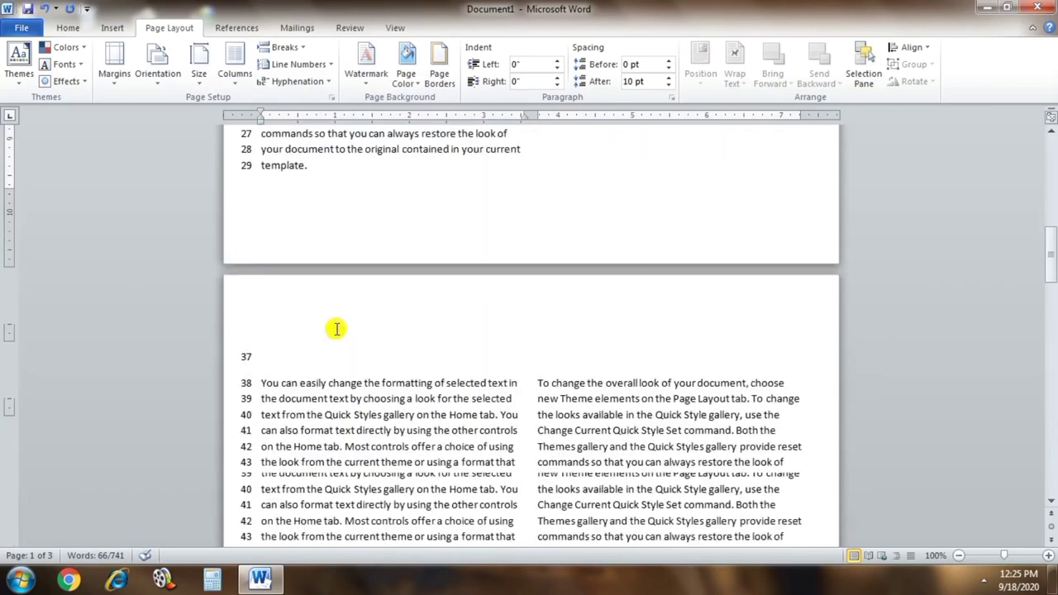
scroll(463, 430, down, 1)
scroll(496, 275, up, 10)
scroll(477, 276, up, 7)
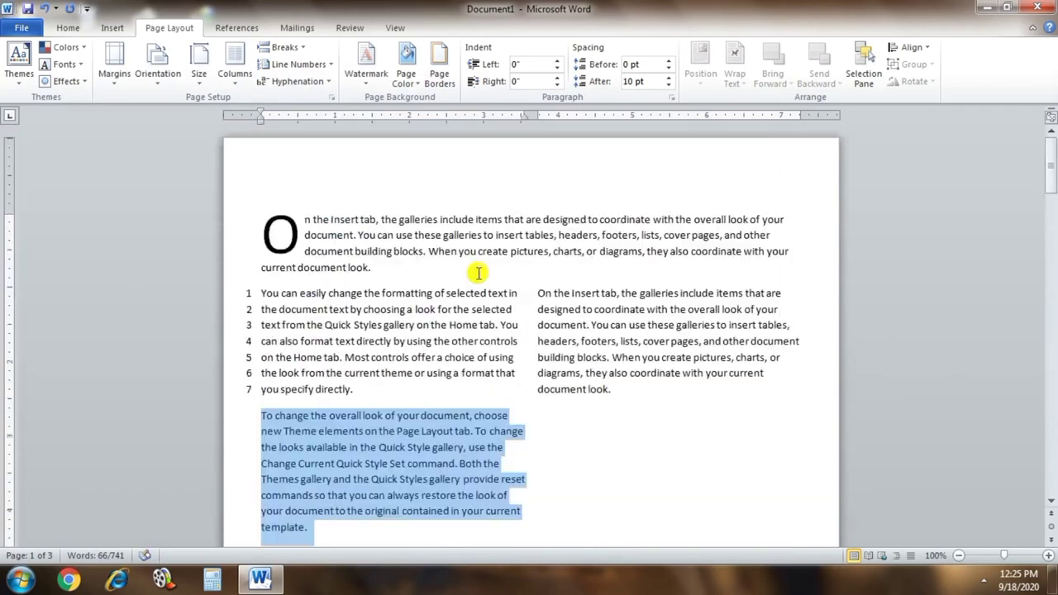
click(329, 65)
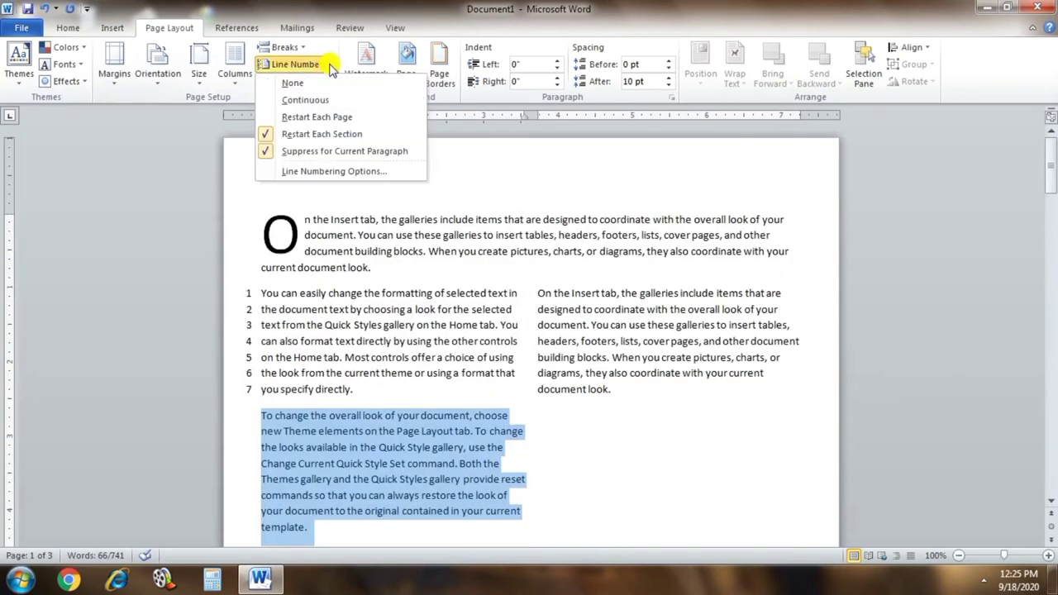
Cancel the Line Numbering Options dialog, then set Line Numbers to None.
click(342, 171)
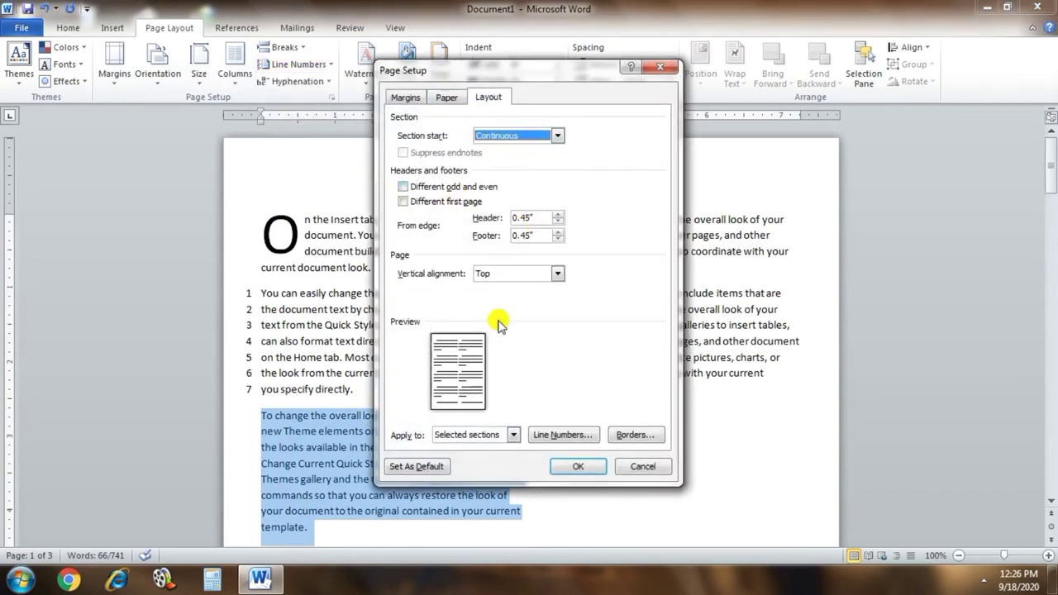
click(642, 466)
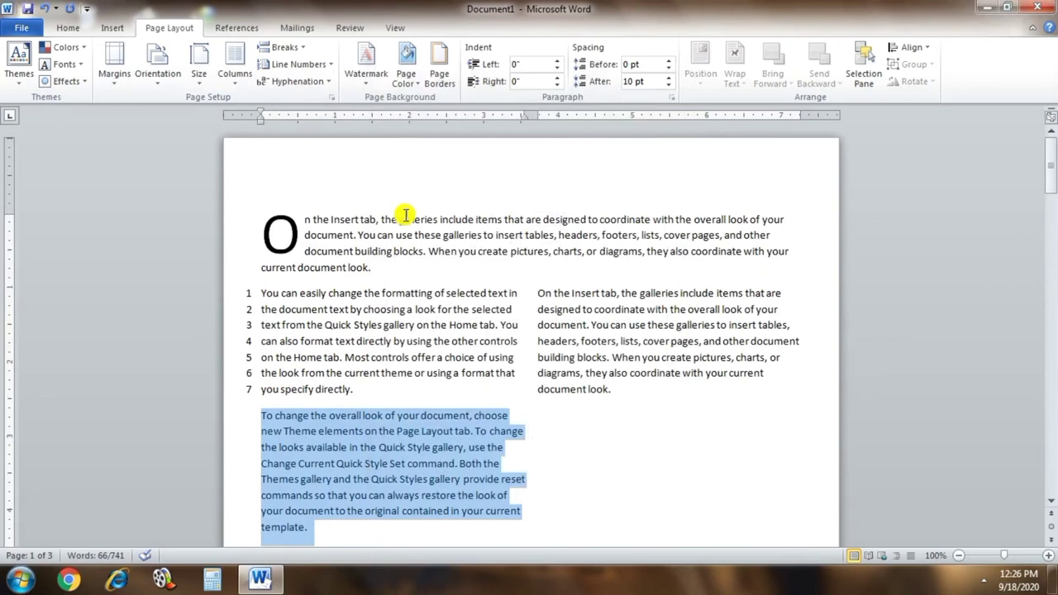
click(305, 65)
click(309, 83)
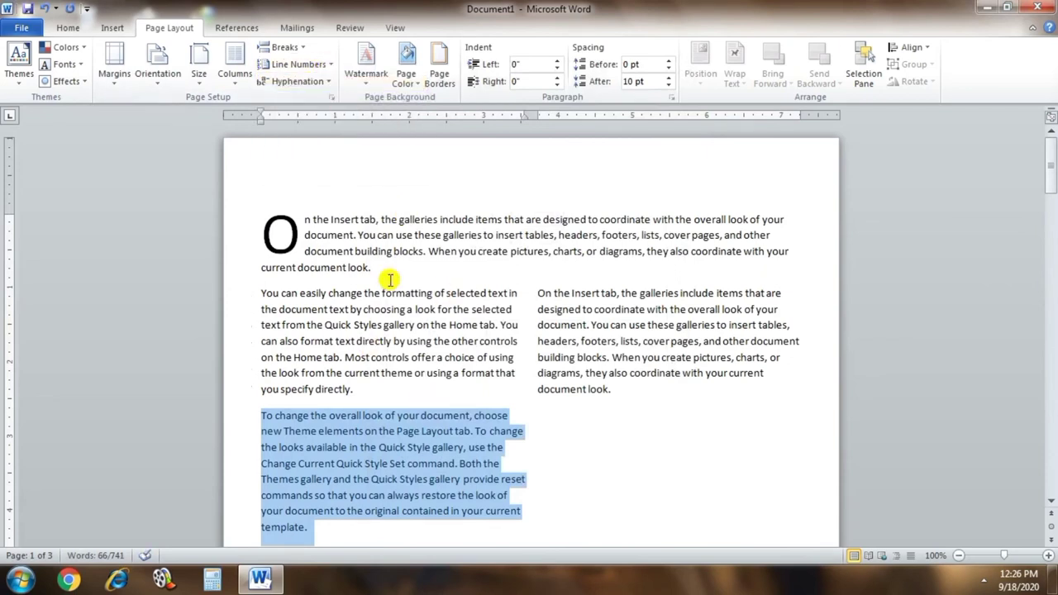
Set Hyphenation to Automatic, undo it once, then reapply Automatic.
click(298, 81)
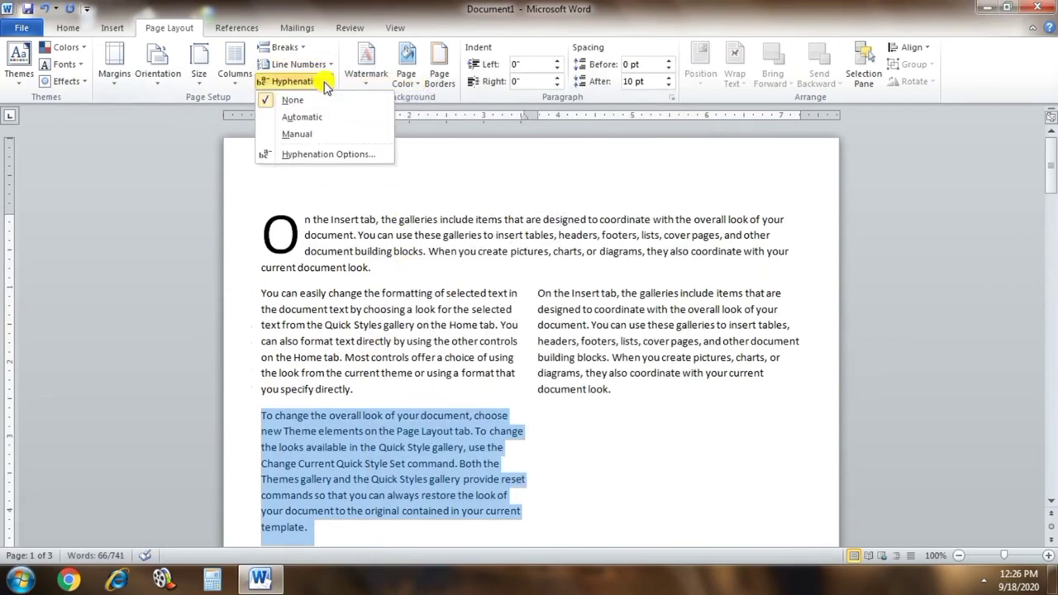
click(296, 118)
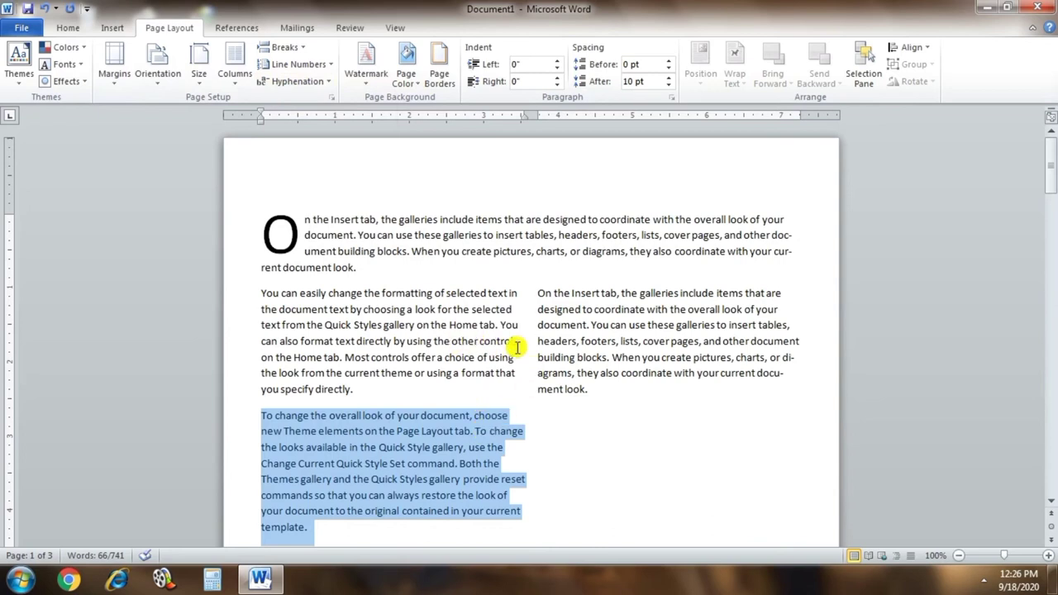
click(46, 9)
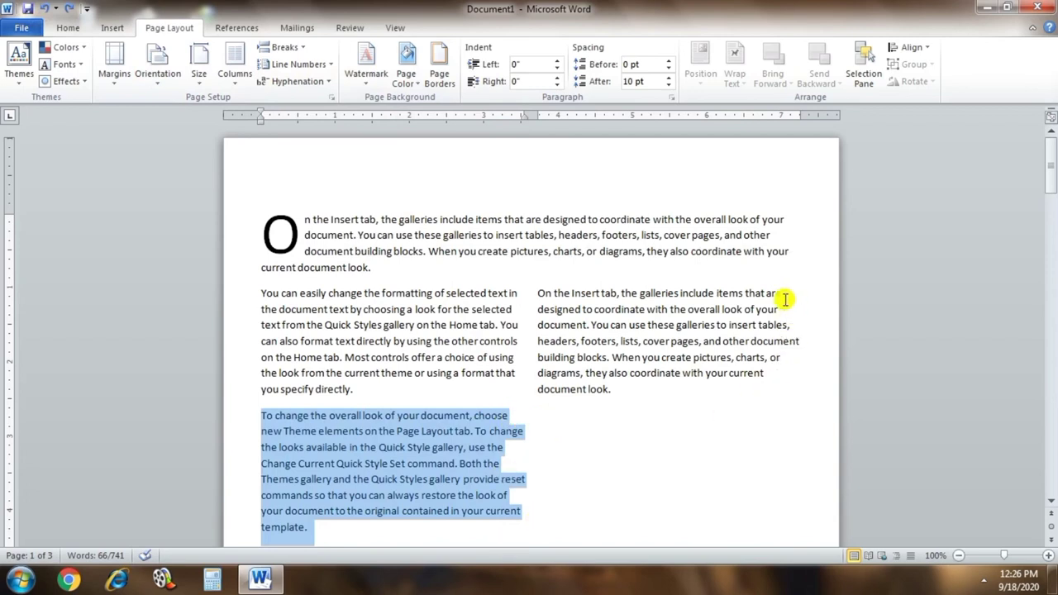
click(327, 86)
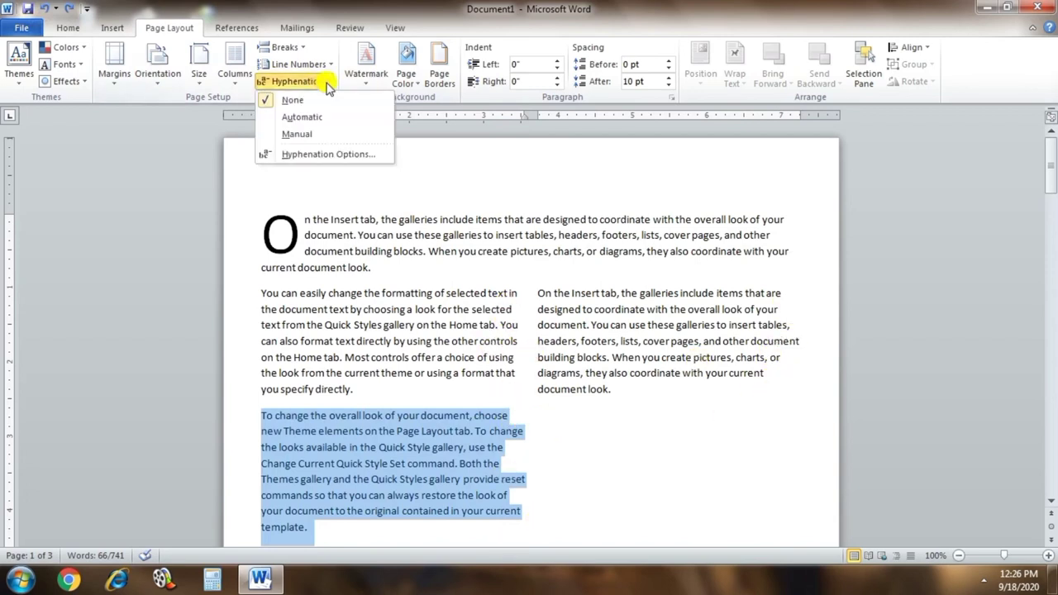
click(298, 117)
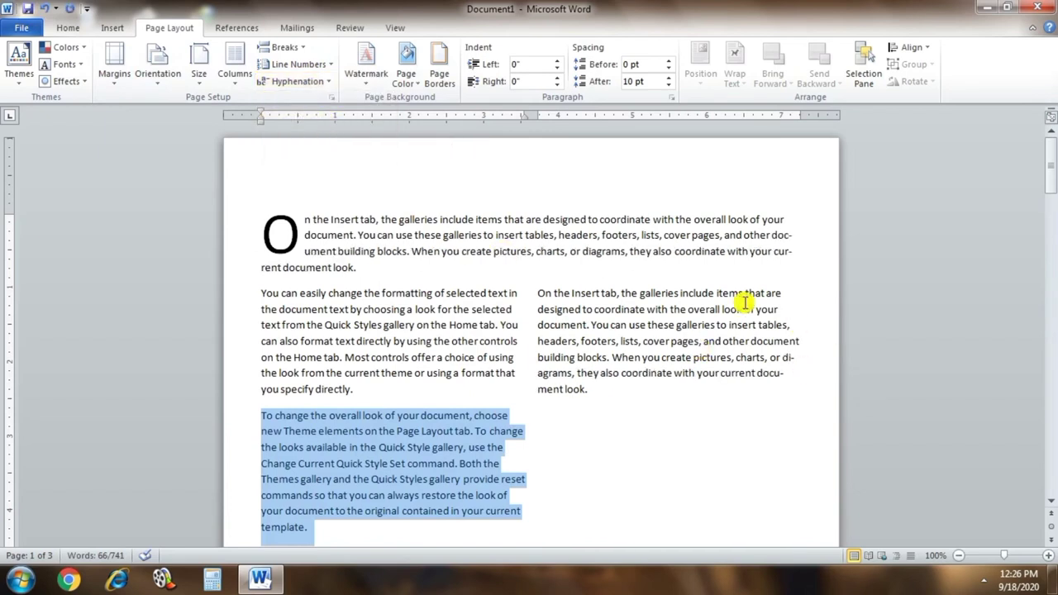
Run Manual hyphenation, skipping "diagrams" and accepting the hyphen in "document", then stop.
click(325, 84)
click(321, 135)
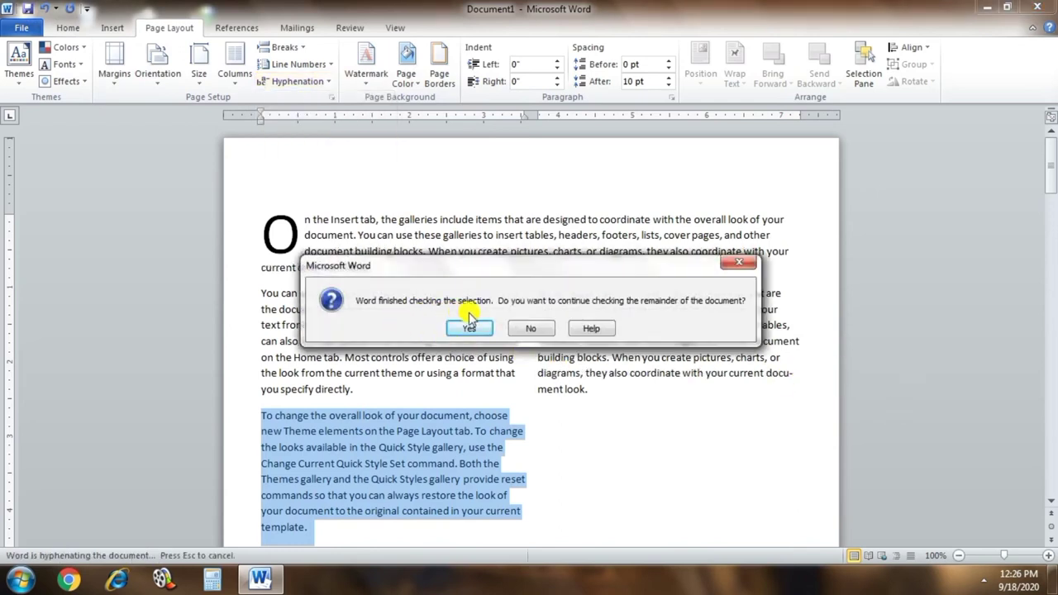
click(469, 328)
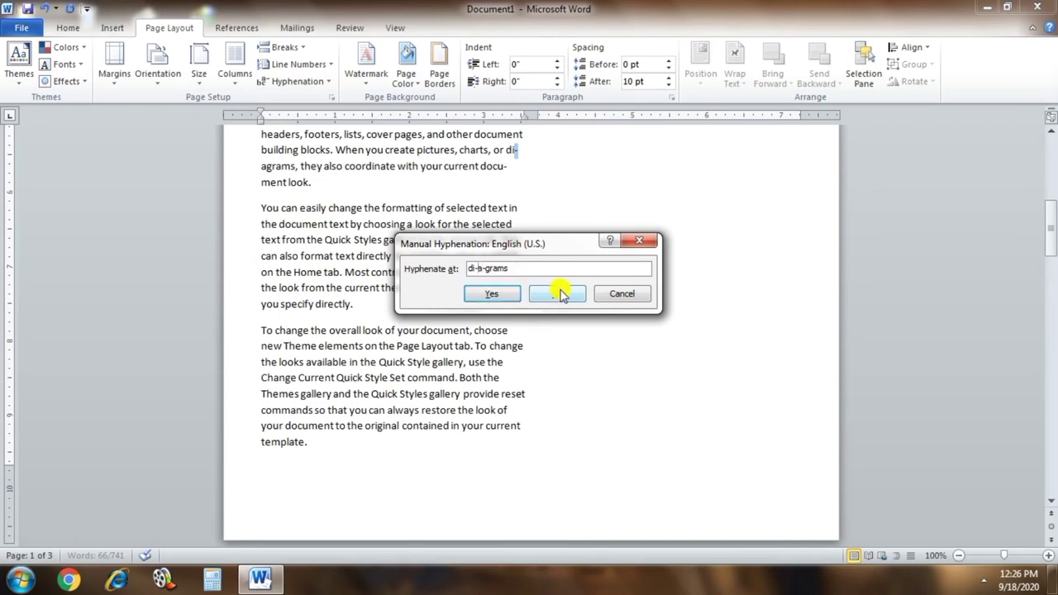
click(561, 295)
click(562, 295)
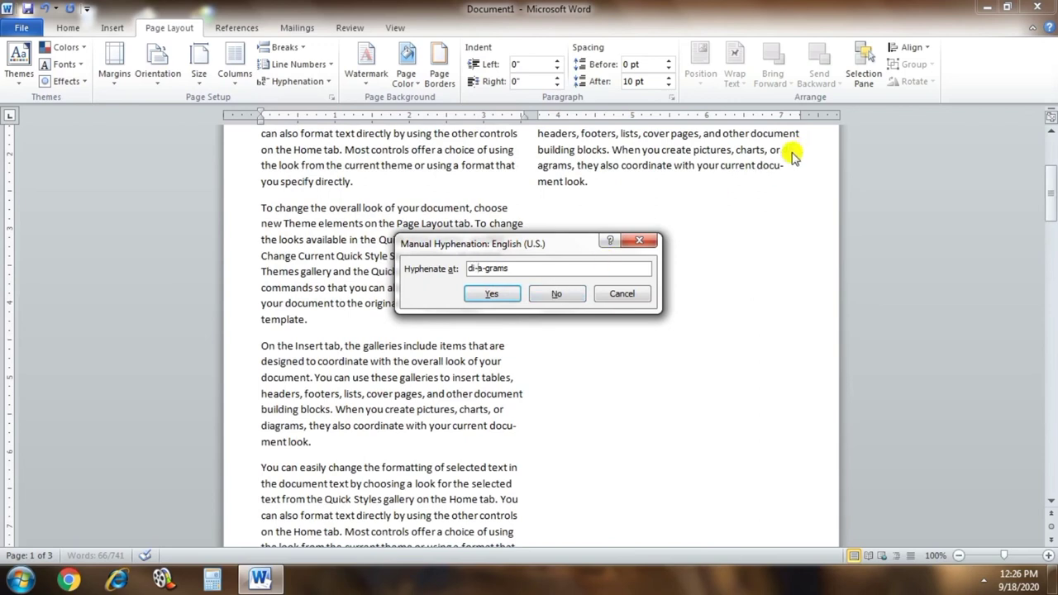
click(553, 295)
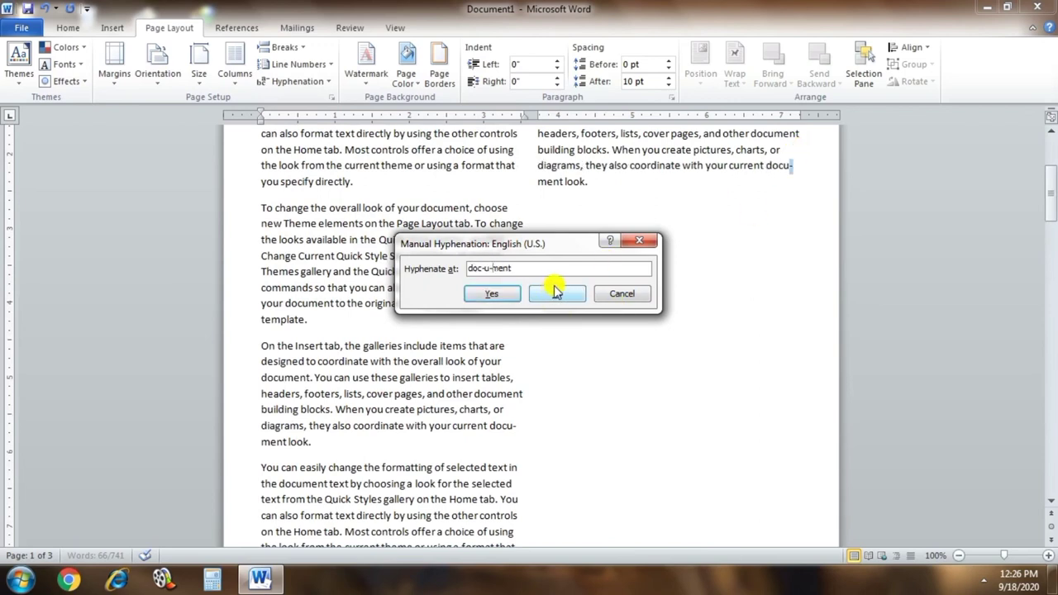
click(559, 293)
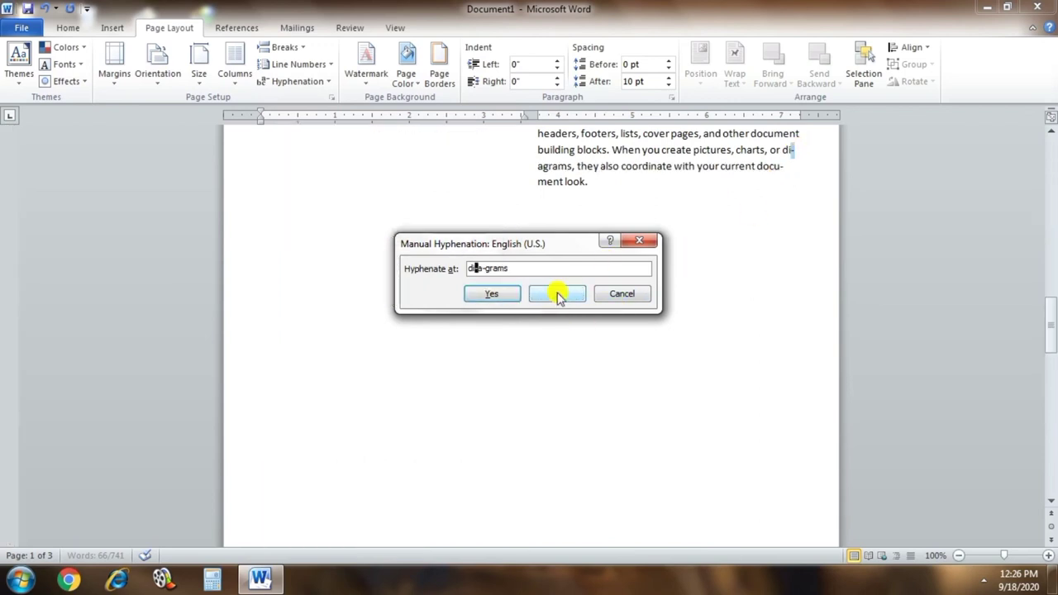
click(645, 248)
scroll(488, 290, up, 15)
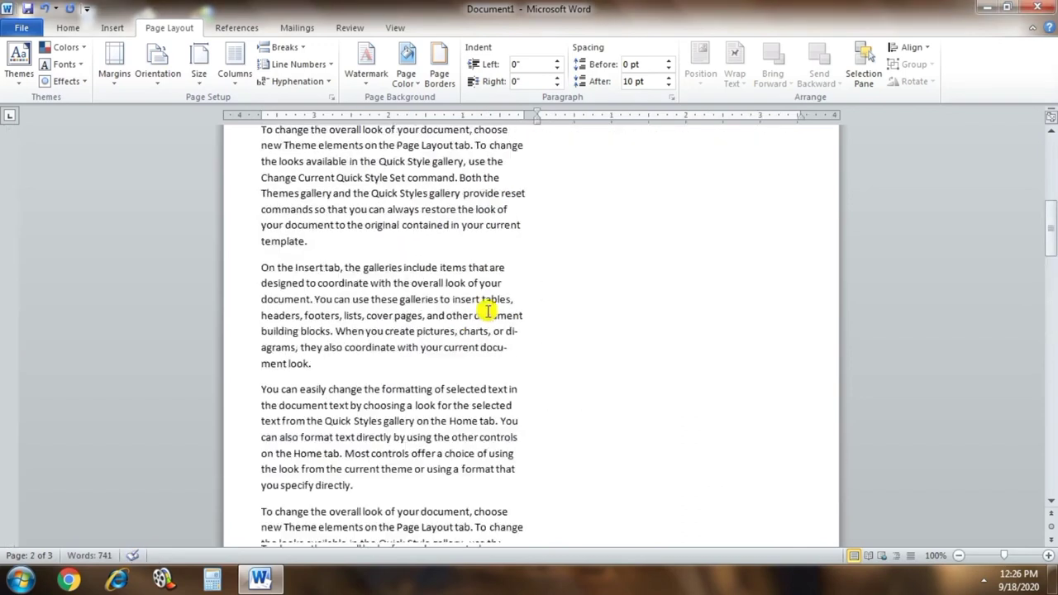
Open Hyphenation Options without changes, then set Hyphenation to None.
click(330, 82)
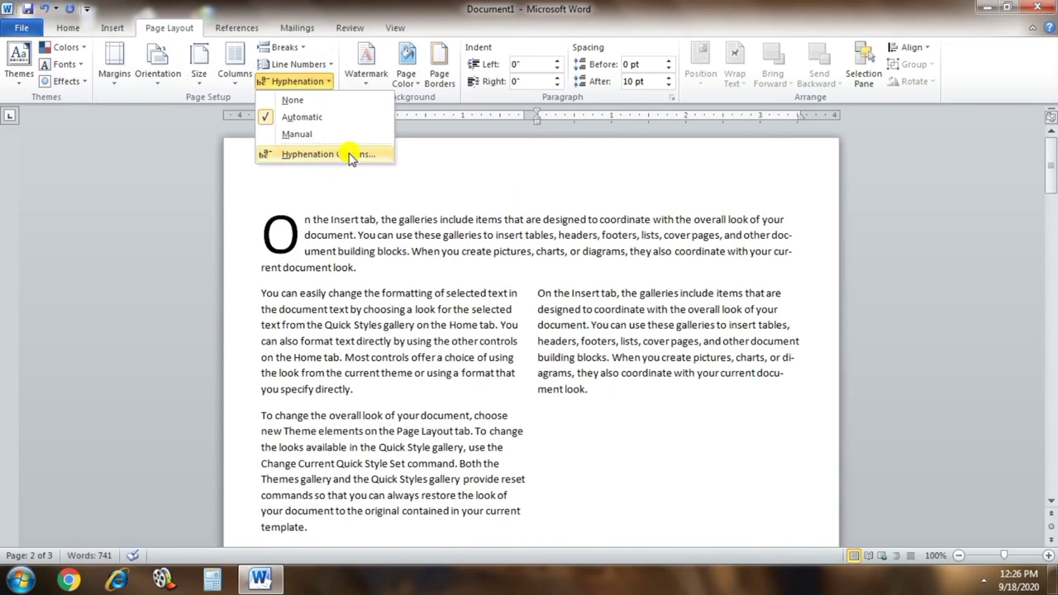
click(351, 156)
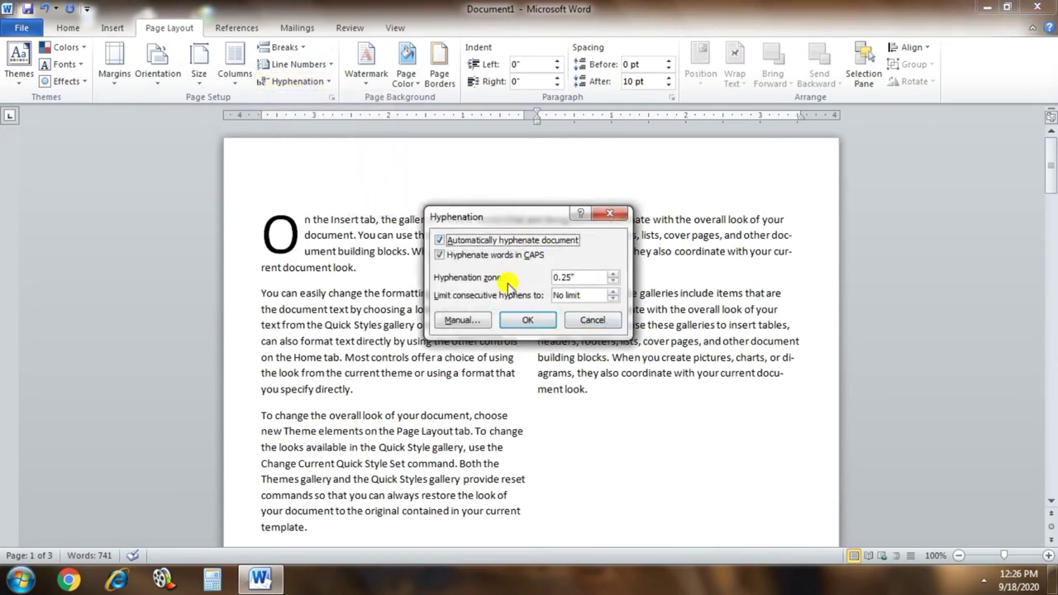
click(607, 216)
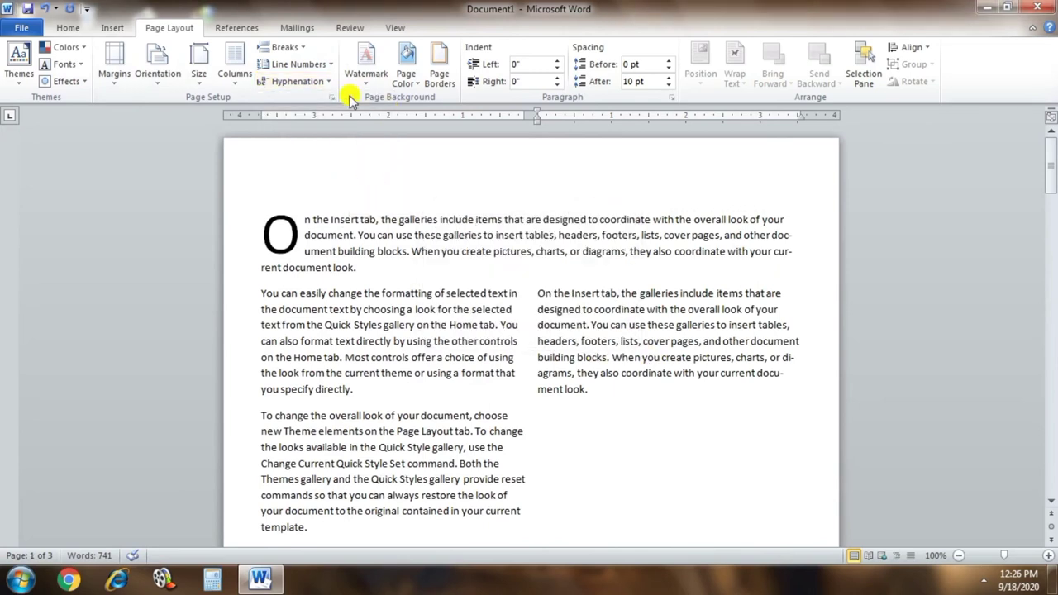
click(296, 81)
click(297, 102)
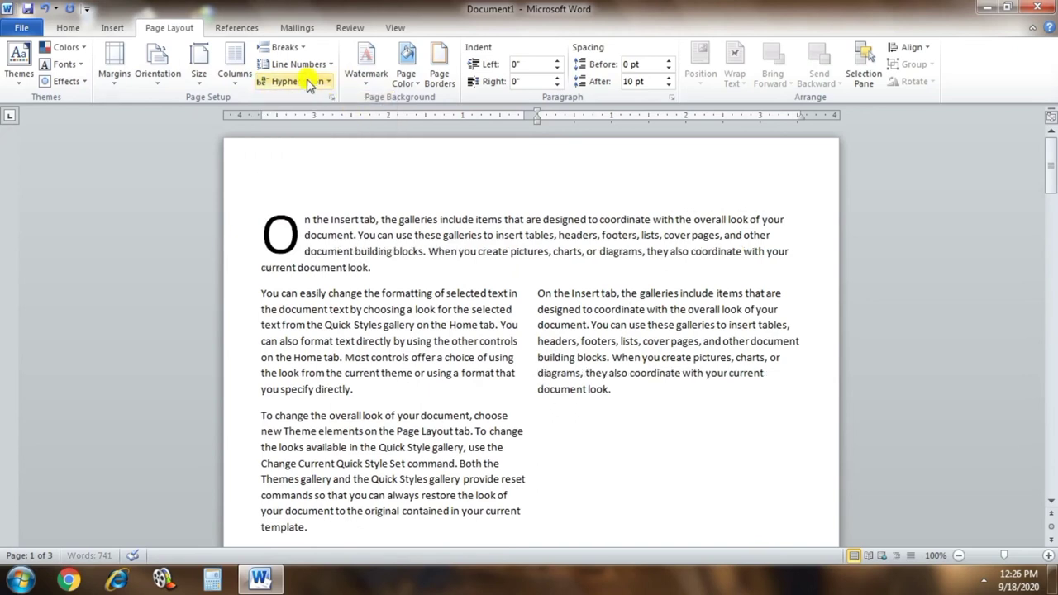
Select the first paragraph and apply the Office theme colours.
click(63, 47)
click(408, 276)
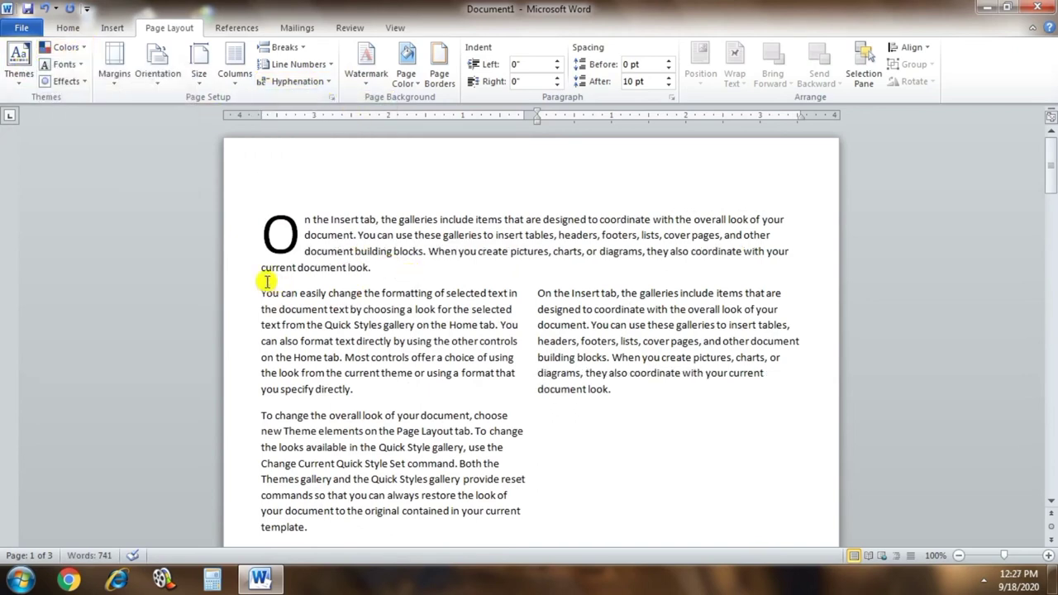
drag(357, 267, 214, 221)
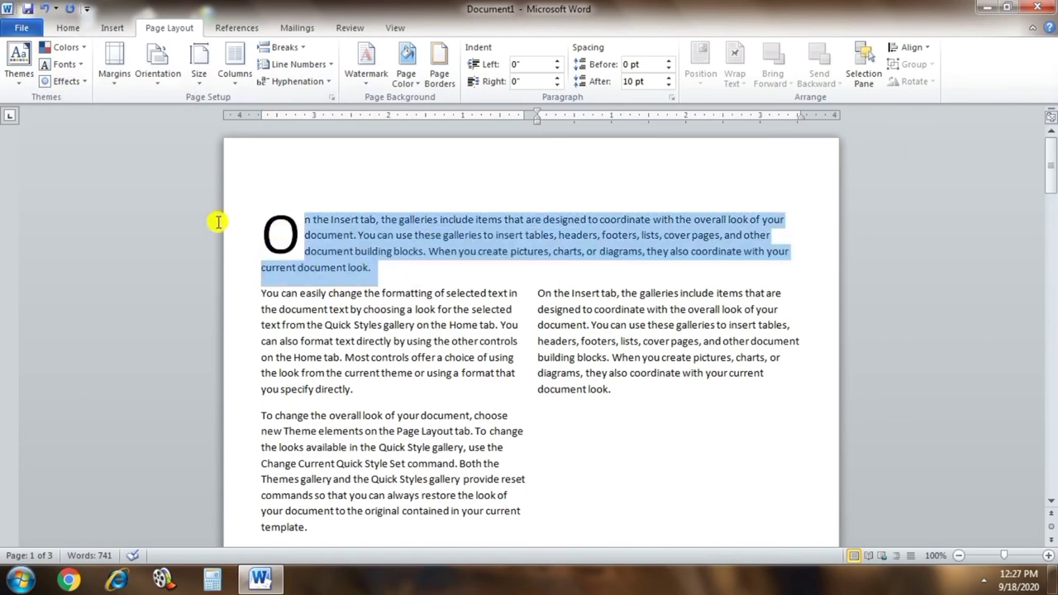
click(69, 47)
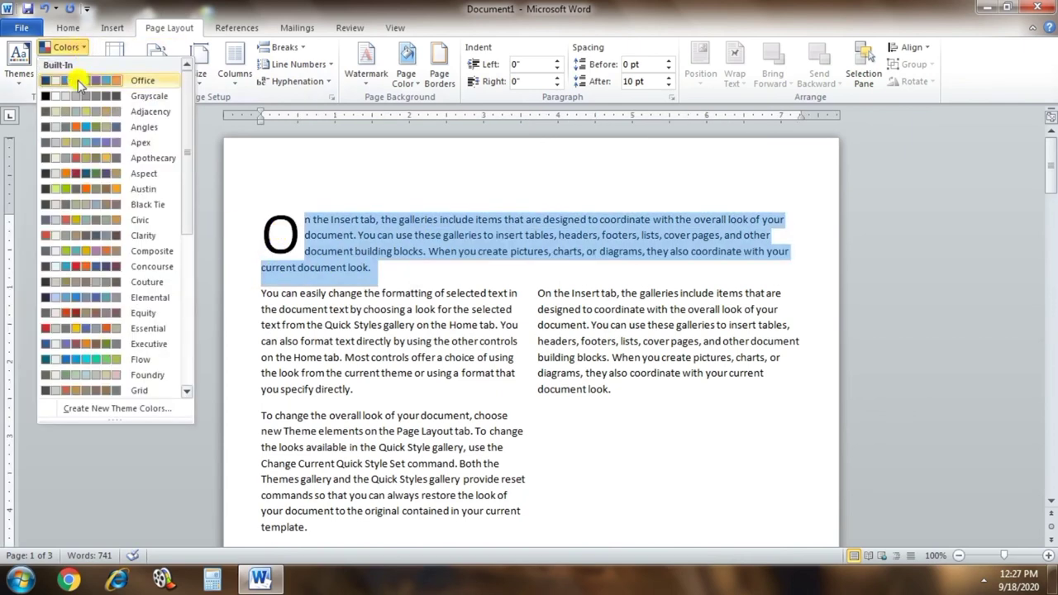
click(83, 81)
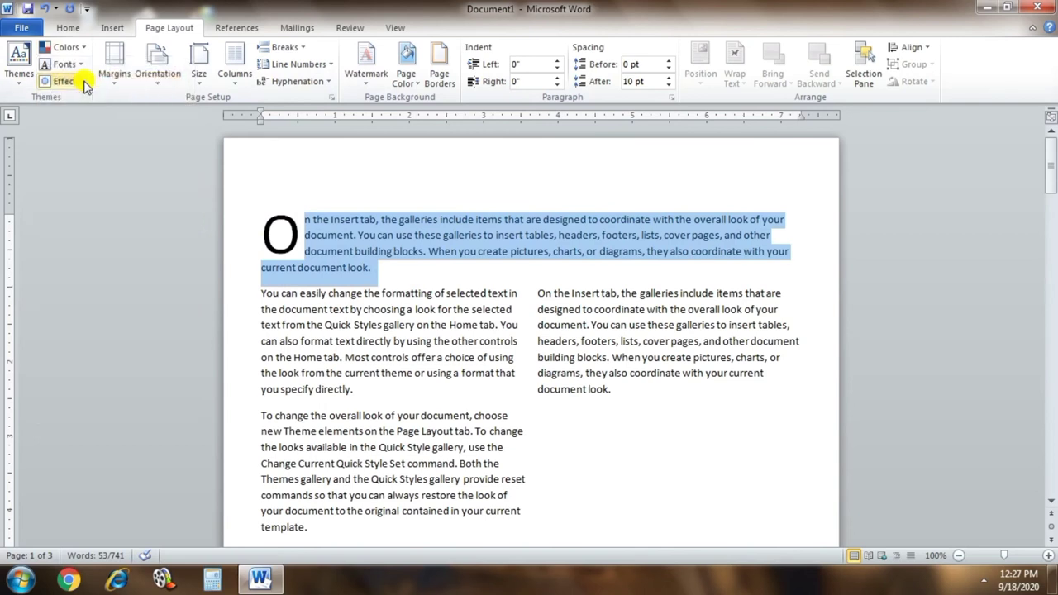
click(69, 47)
click(96, 145)
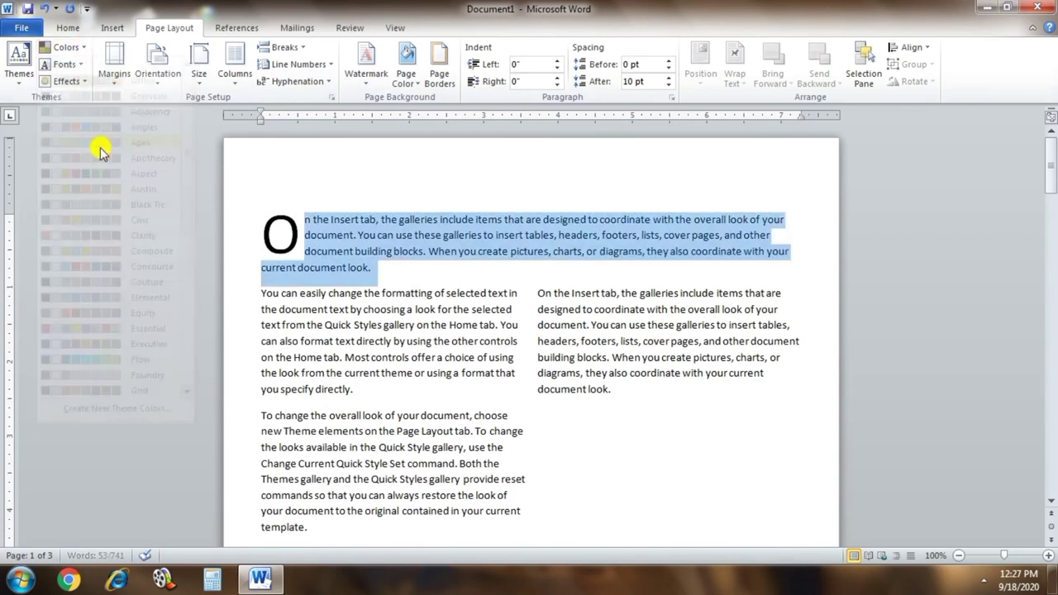
Apply Office Classic theme fonts and browse theme effects without changing them.
click(66, 63)
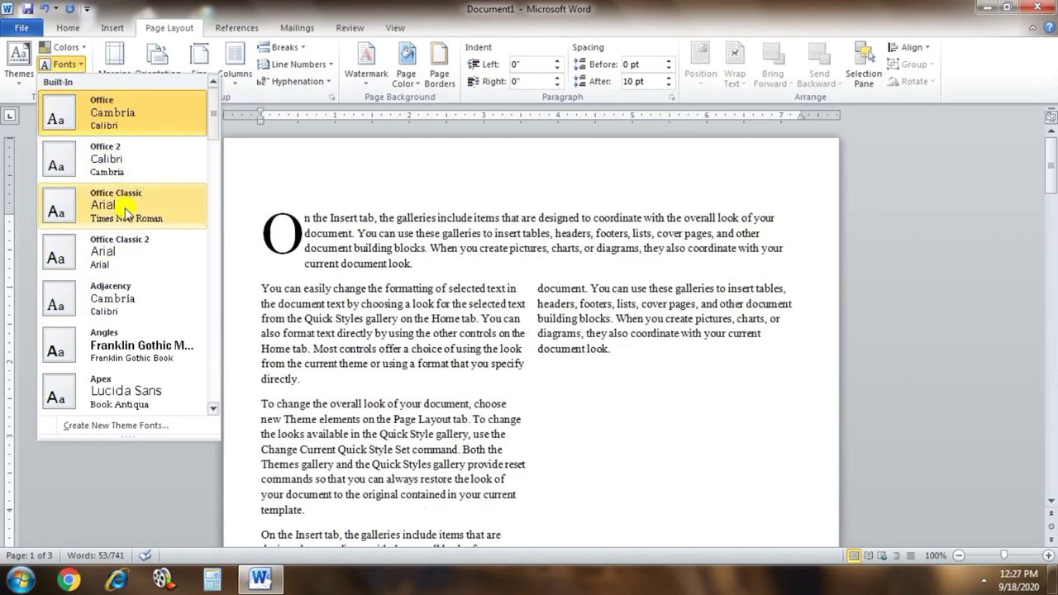
click(124, 207)
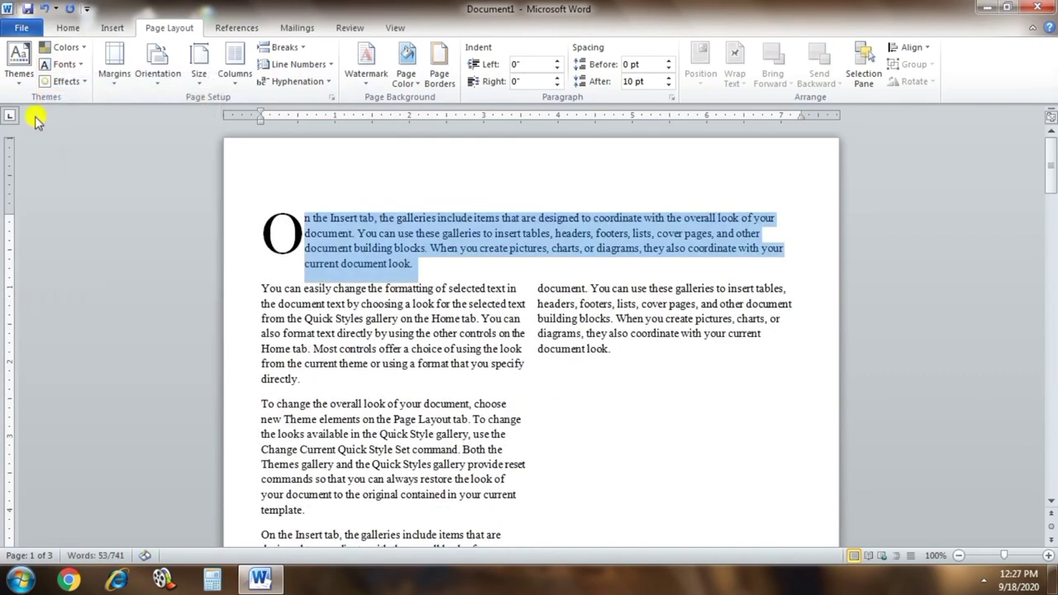
click(76, 88)
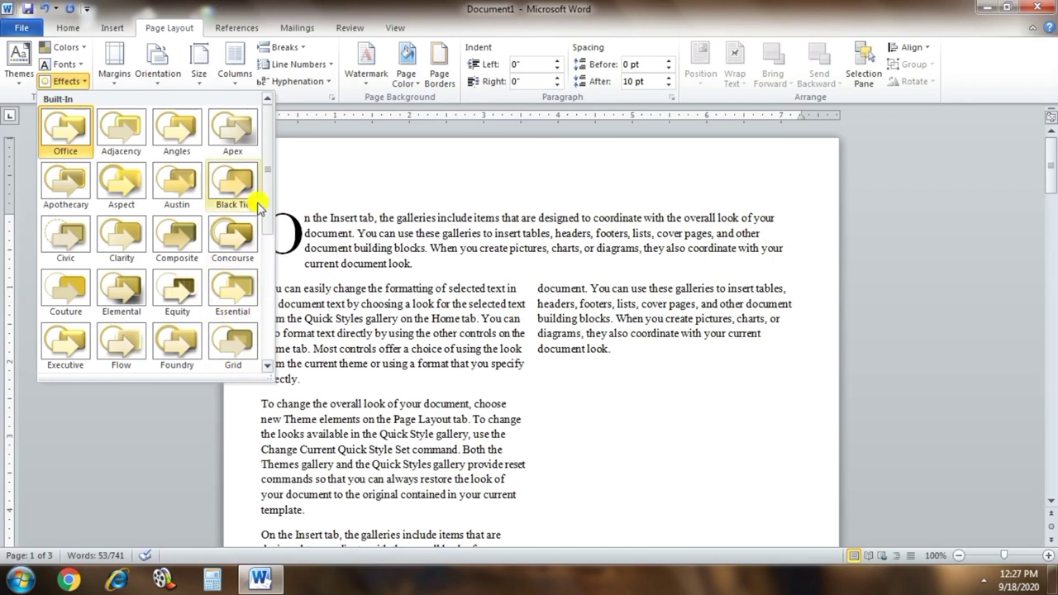
scroll(174, 240, down, 5)
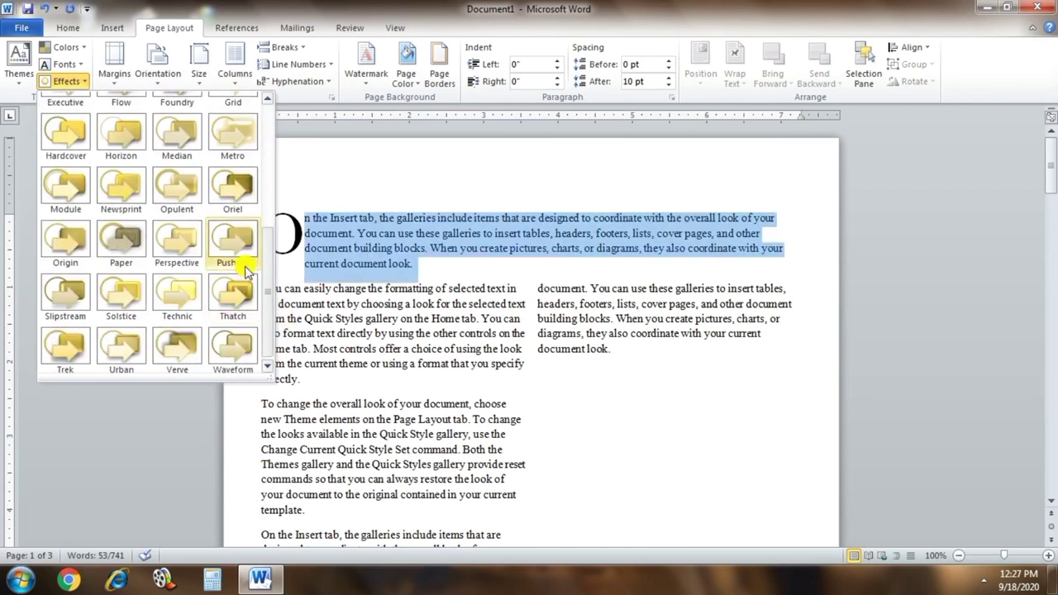
click(173, 201)
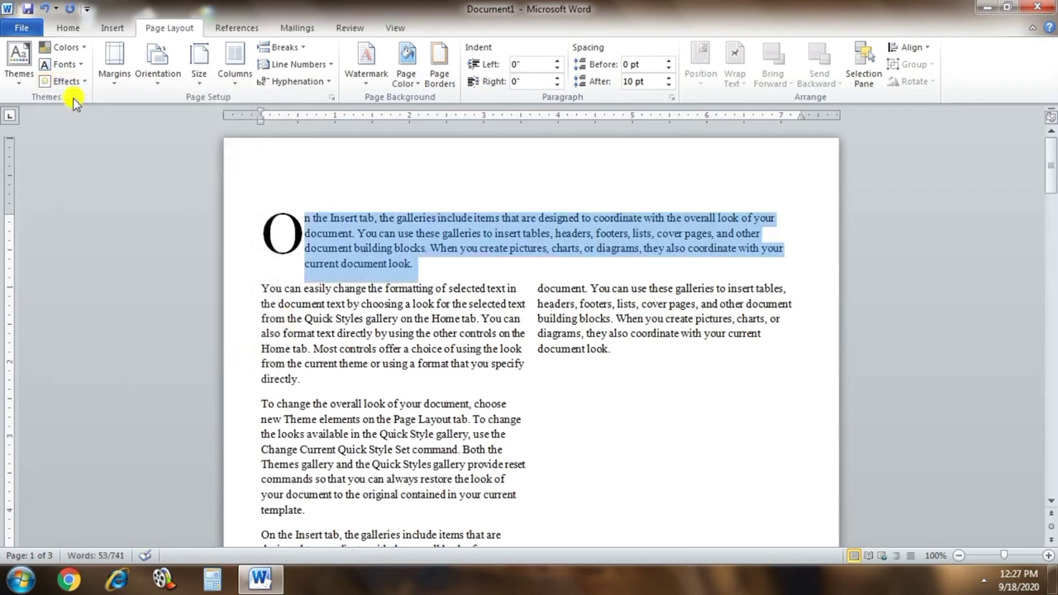
click(7, 72)
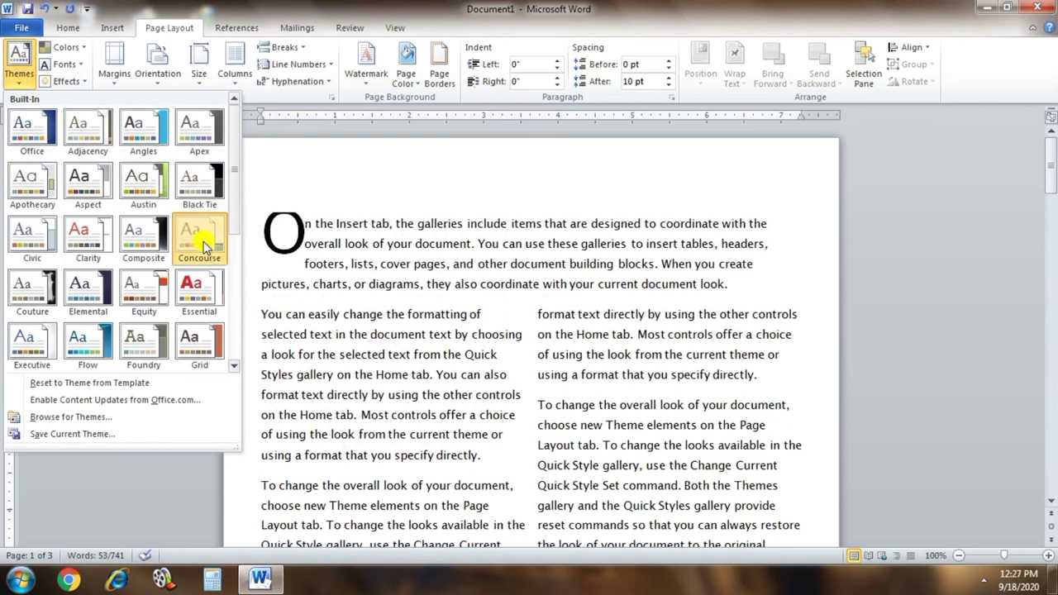
Apply the Concourse theme to the document and scroll through the restyled text.
click(205, 242)
click(777, 277)
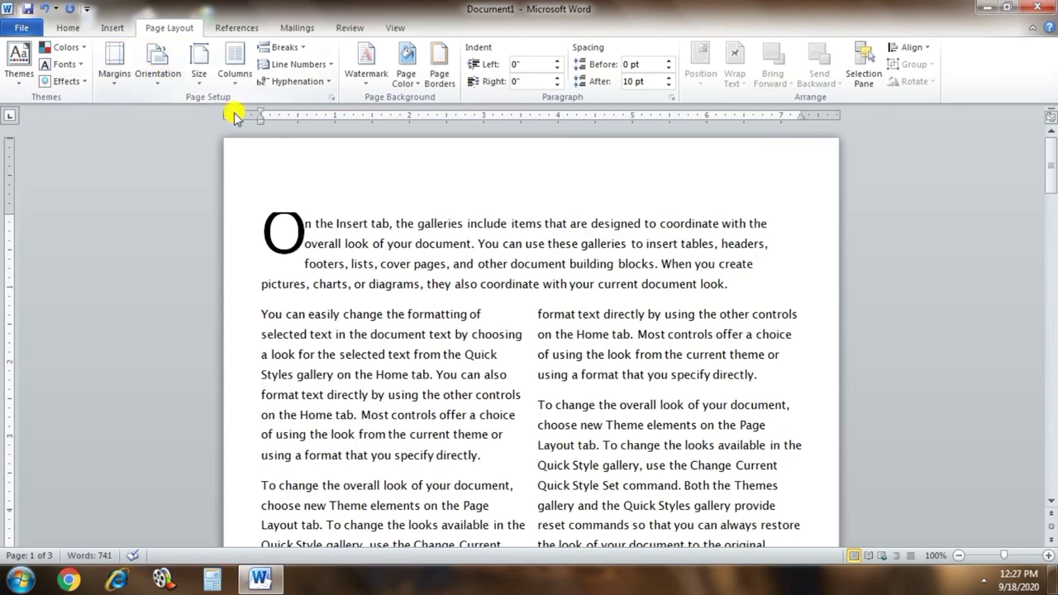
scroll(566, 518, down, 3)
scroll(550, 460, down, 4)
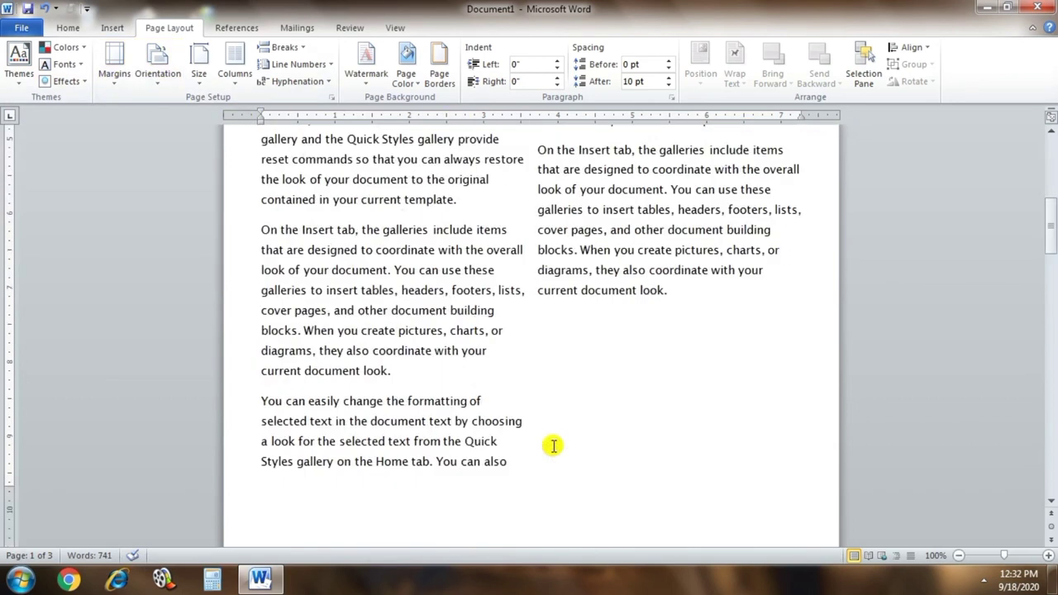
scroll(551, 444, down, 4)
scroll(549, 438, down, 4)
scroll(549, 441, up, 4)
scroll(524, 496, up, 4)
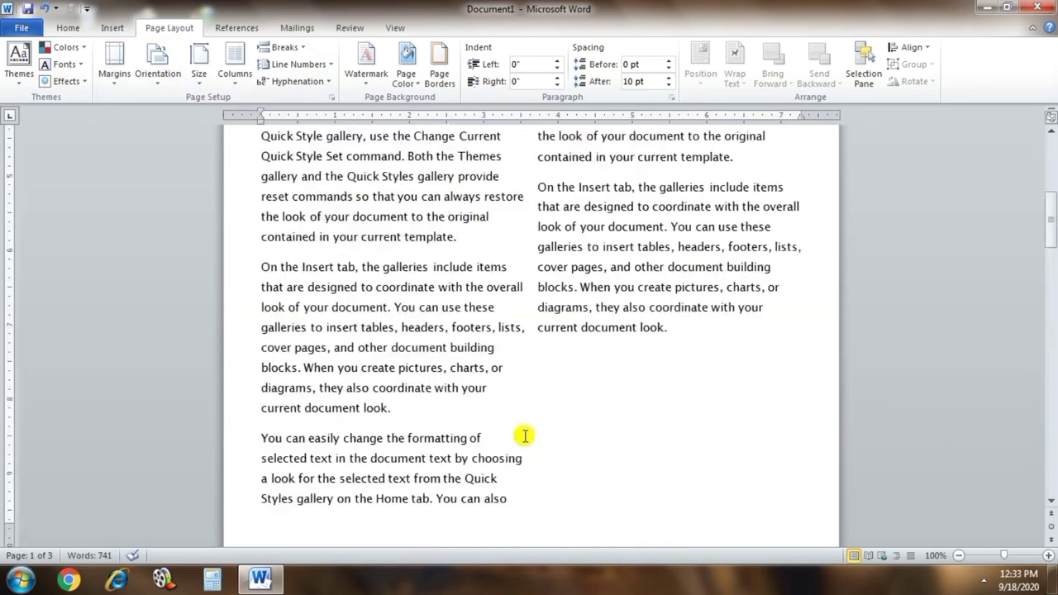
scroll(524, 446, up, 4)
Save the document to the Desktop using the suggested file name starting with 'ki'.
click(28, 24)
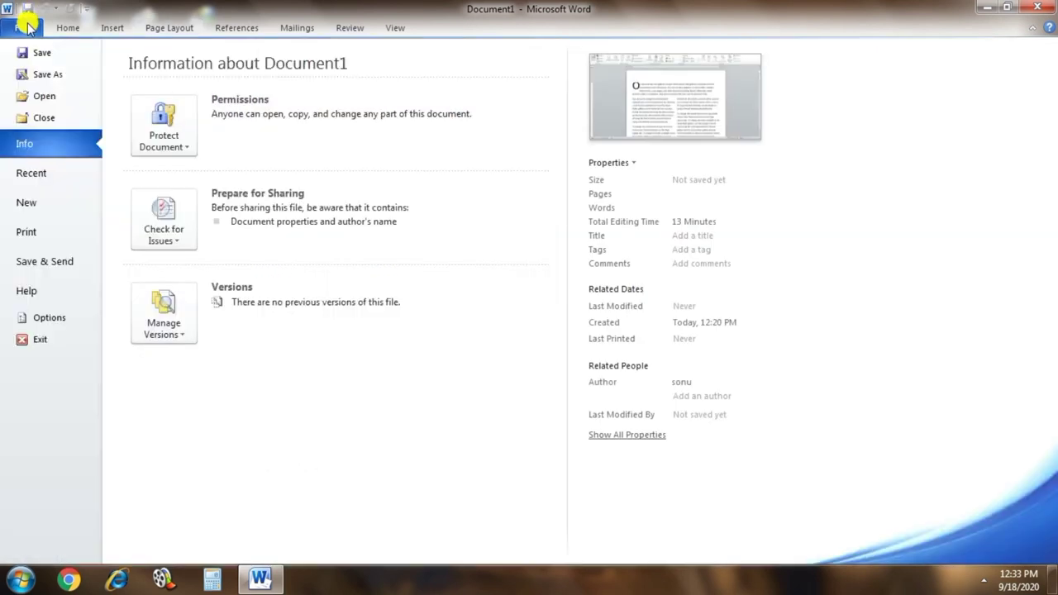
click(43, 60)
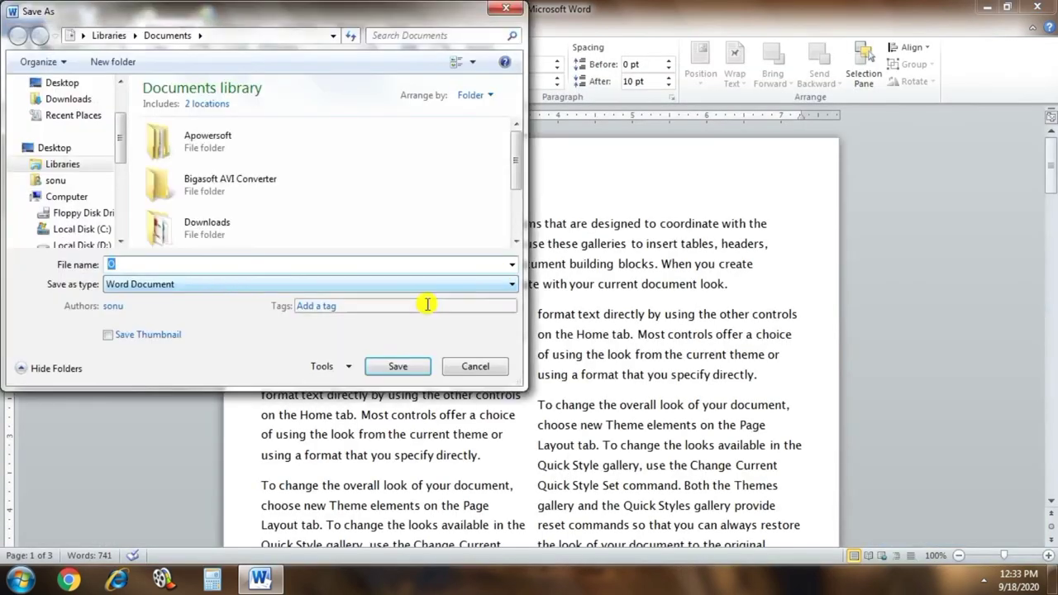
click(58, 83)
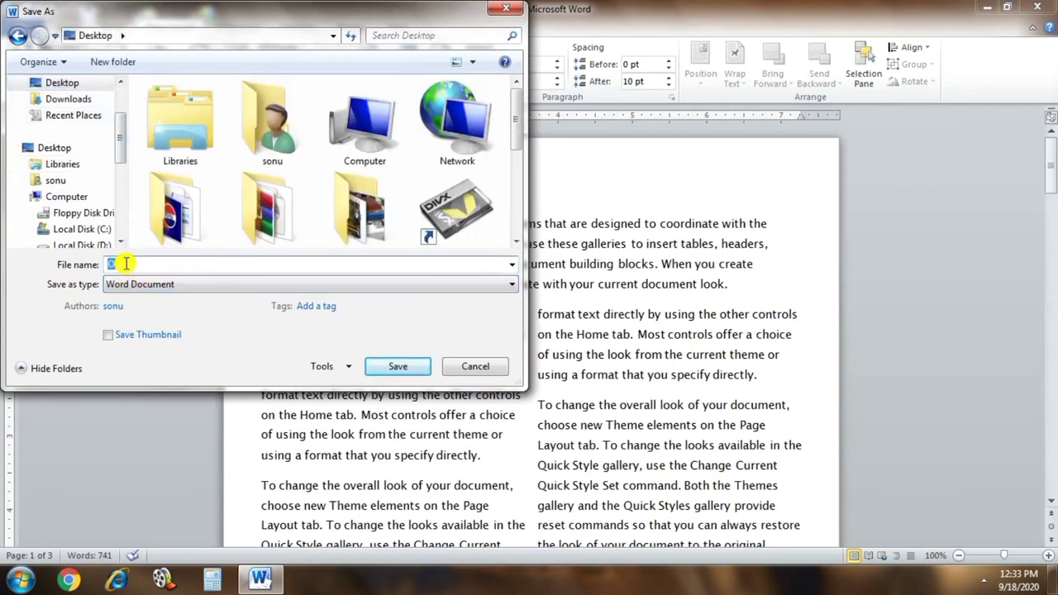
text(kiran)
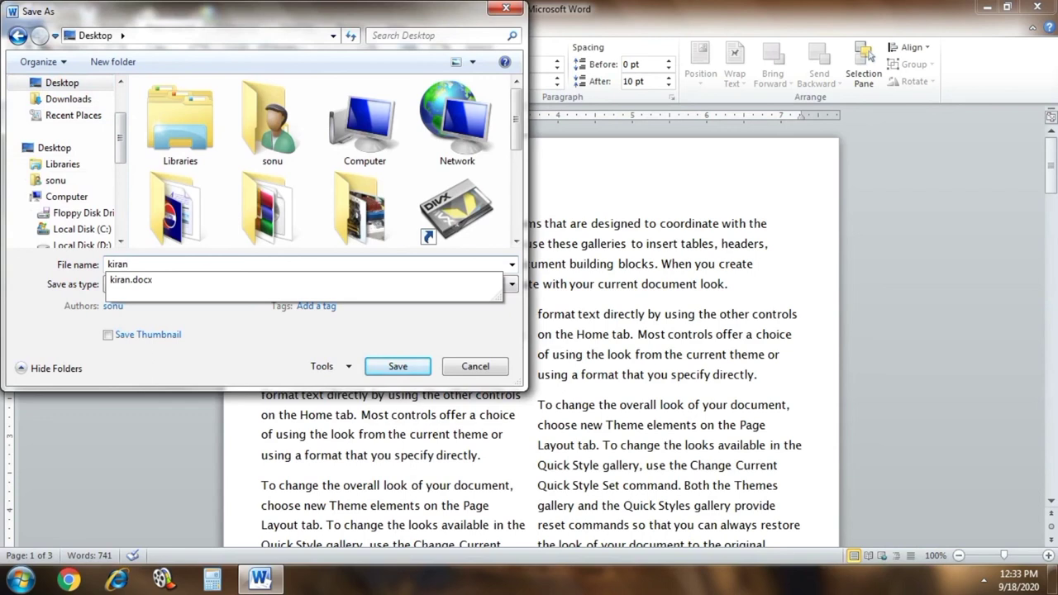
key(Tab)
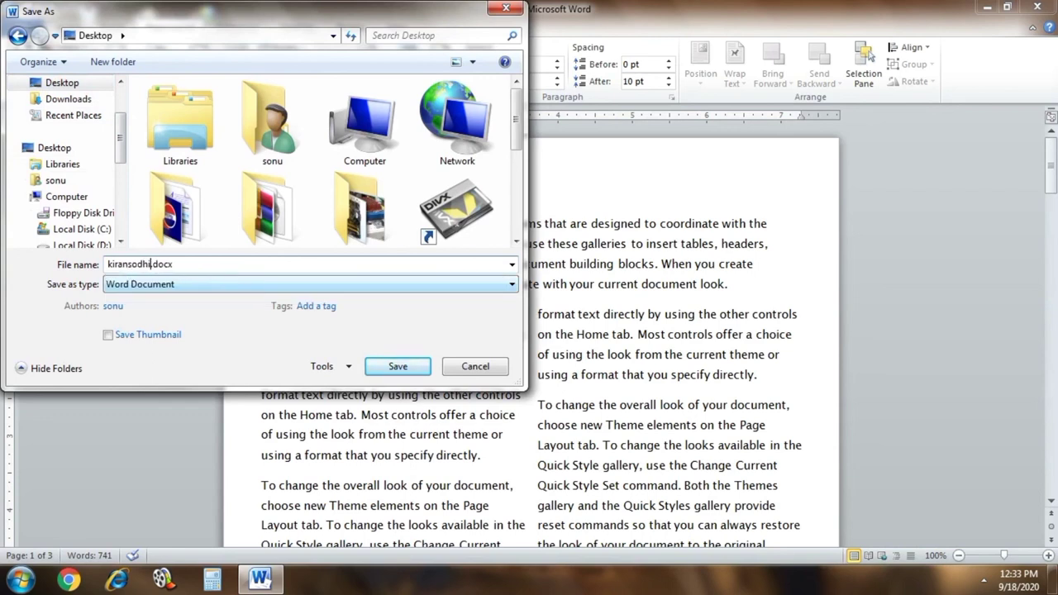
click(400, 365)
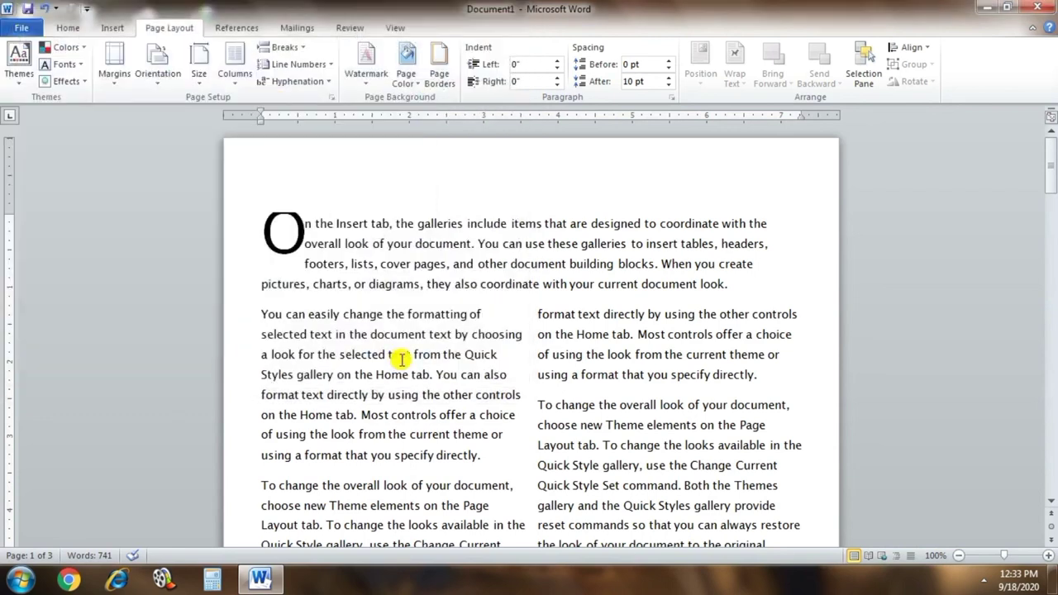
Close Word, then subscribe to the channel and open its notification choices.
click(1040, 10)
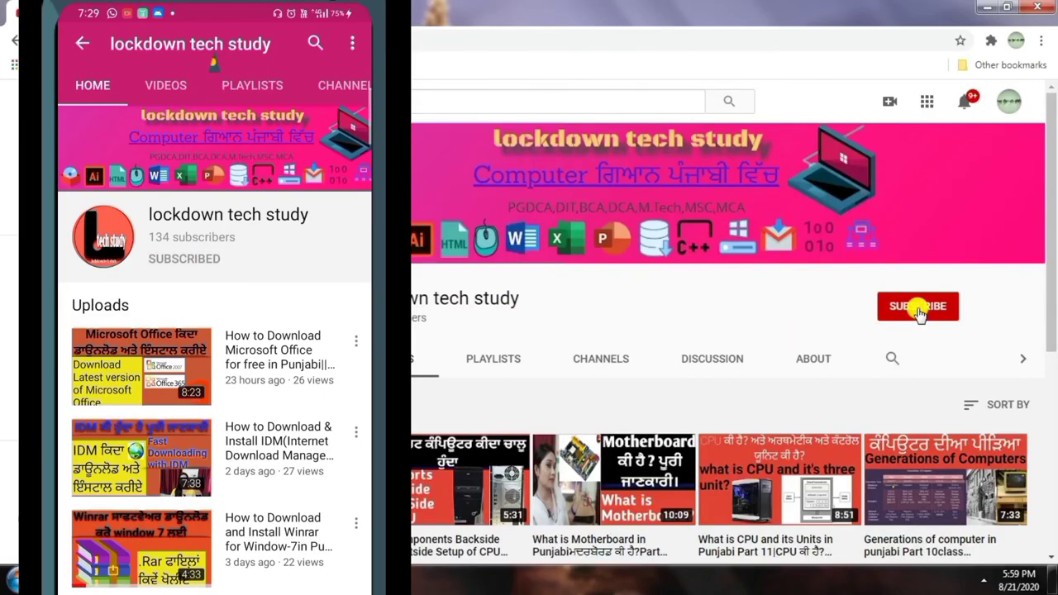
click(919, 307)
click(947, 309)
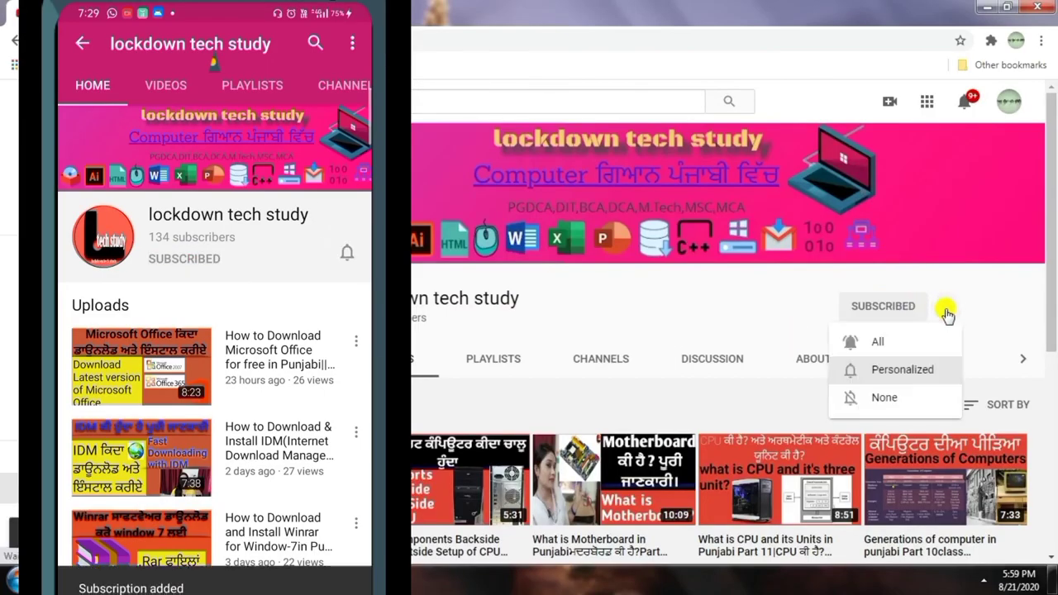